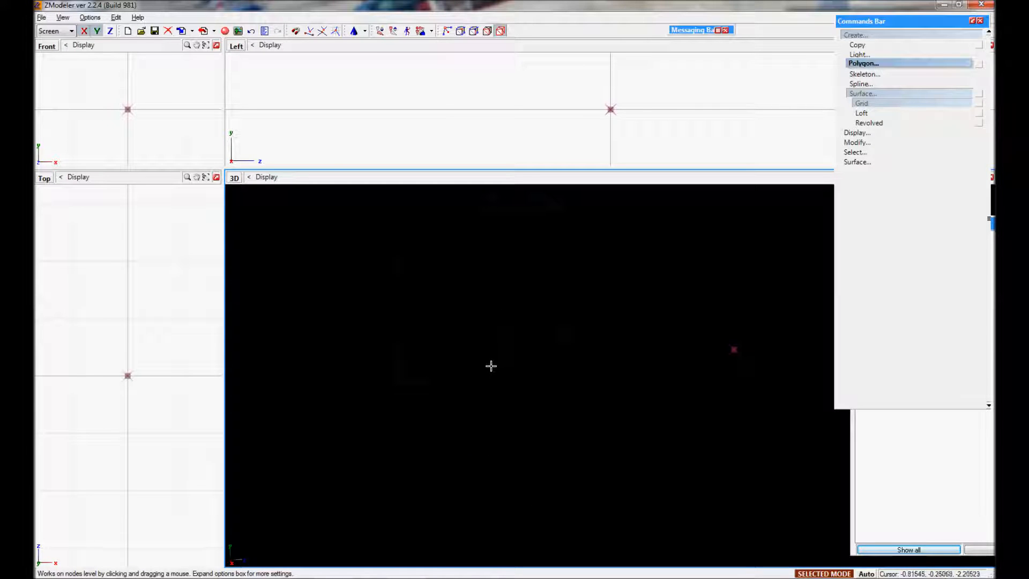
- Maximize the Left viewport so it fills the whole workspace
left_click_drag(531, 355, 520, 361)
middle_click(560, 142)
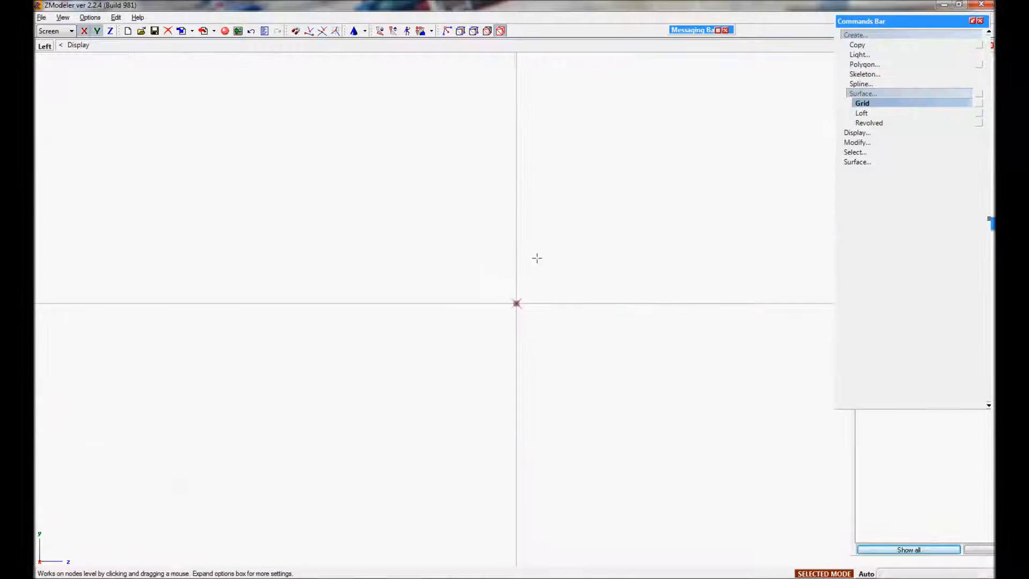
- Create a grid surface of 1 column by 1 row as a square centred on the origin
left_click(979, 103)
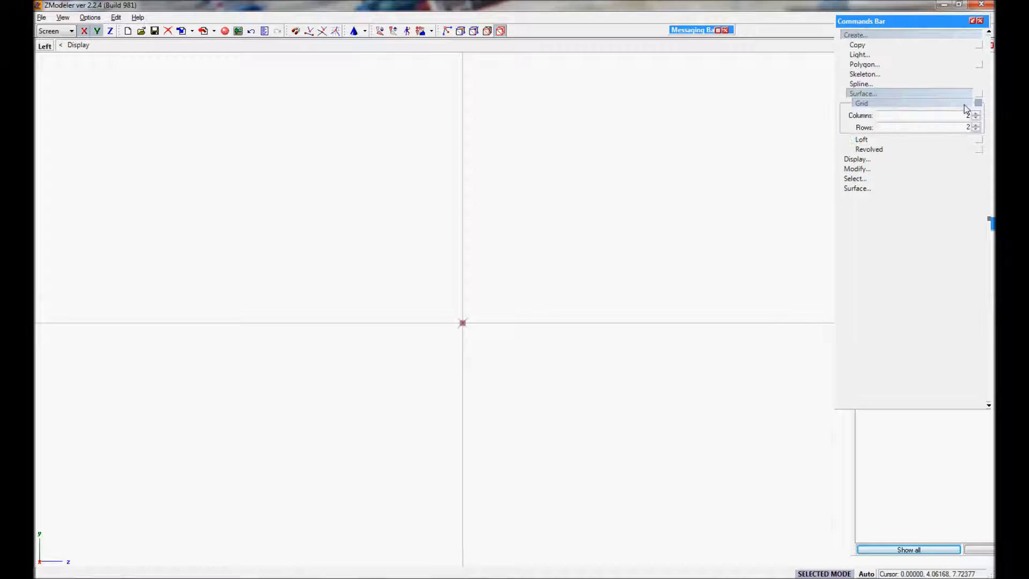
left_click(965, 114)
type("1")
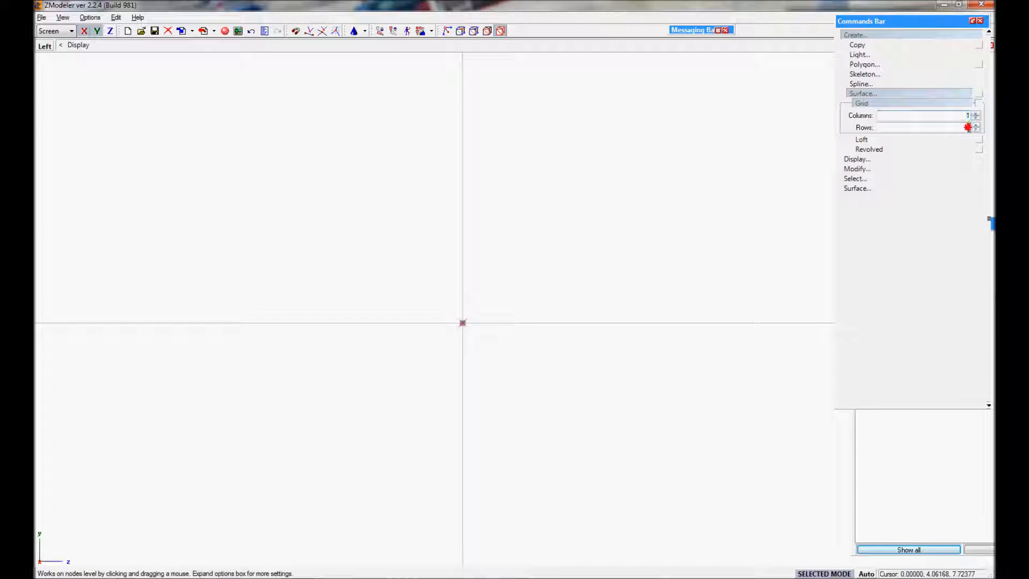
left_click(956, 128)
type("1")
left_click_drag(330, 216, 583, 438)
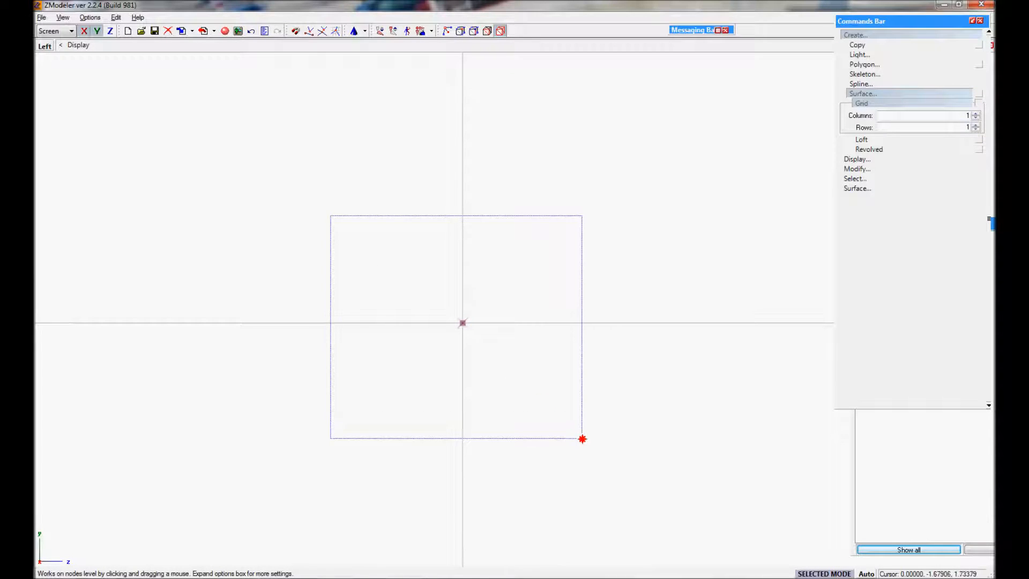
left_click_drag(583, 438, 584, 439)
key("Escape")
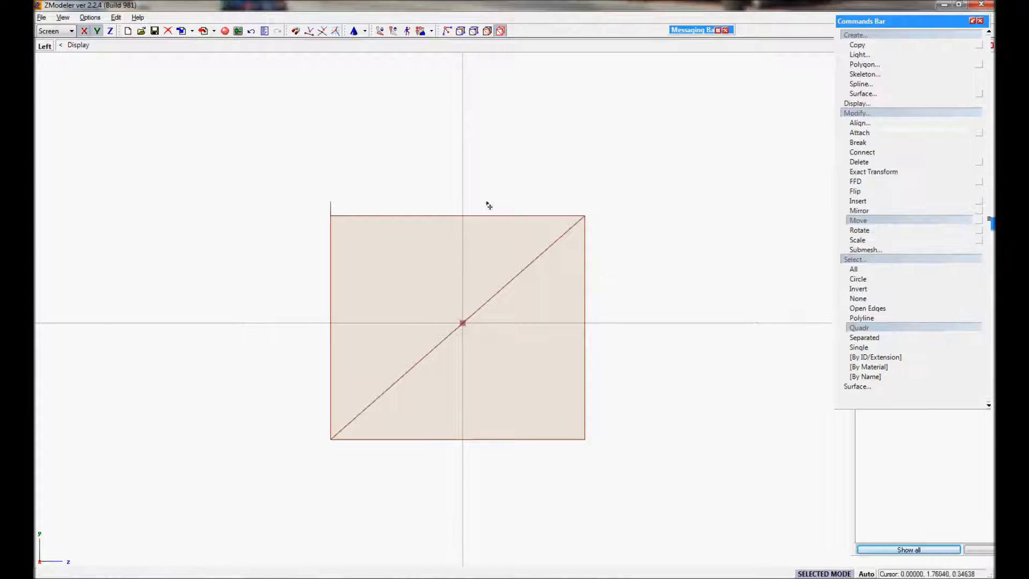
- Check the new square in all four views, deselect it and return to Move mode
left_click(501, 407)
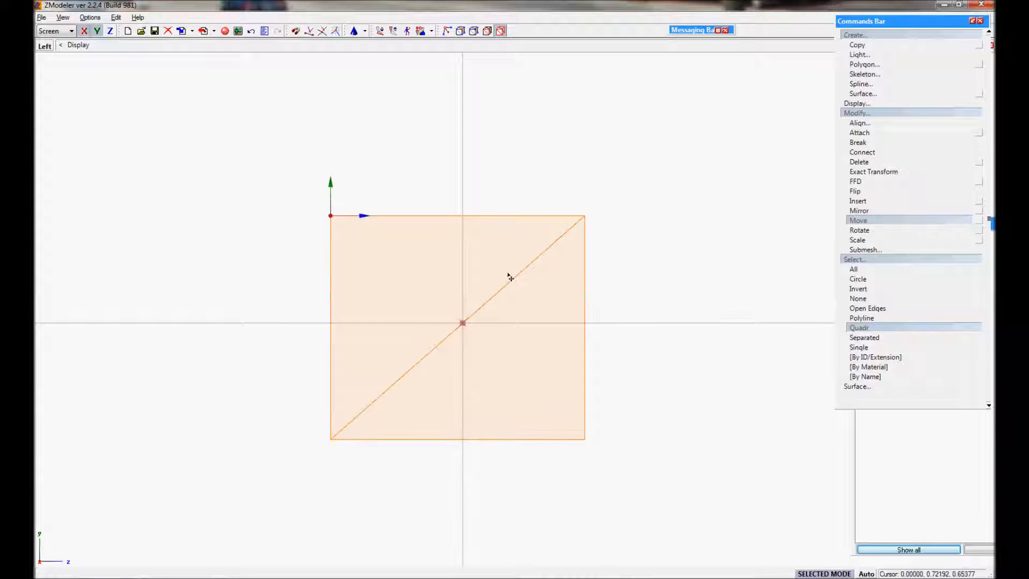
key("Escape")
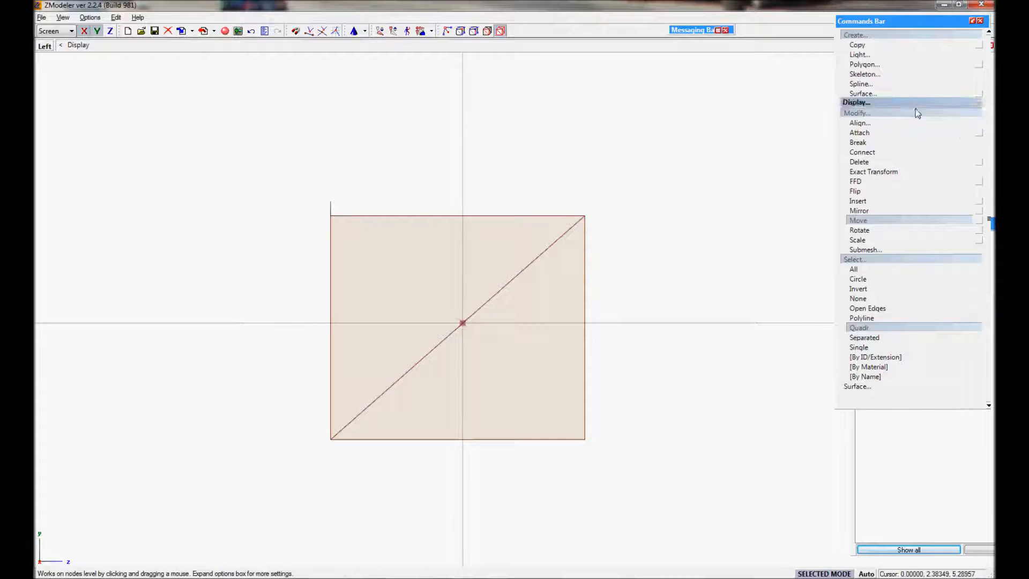
left_click(868, 94)
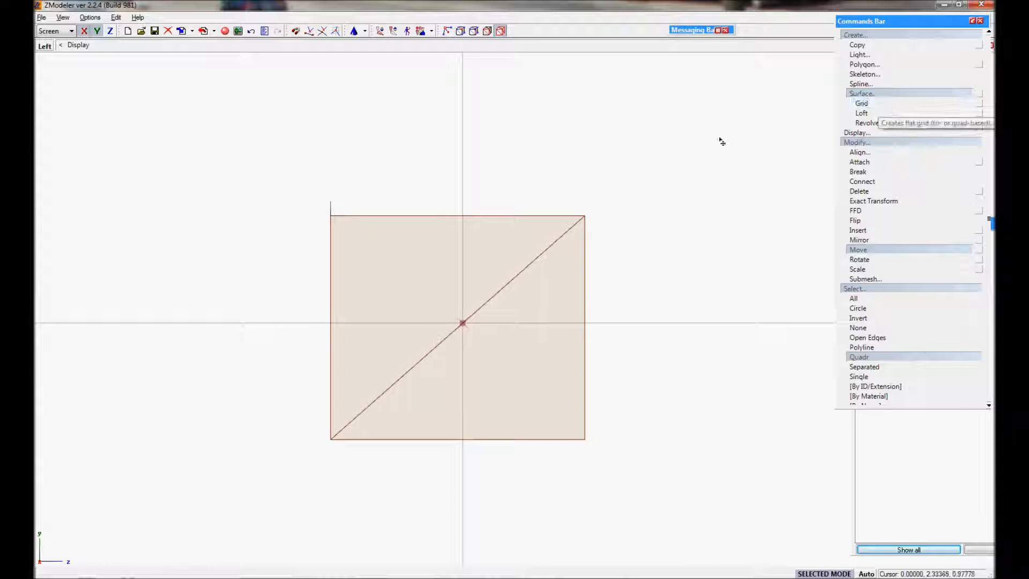
left_click(863, 103)
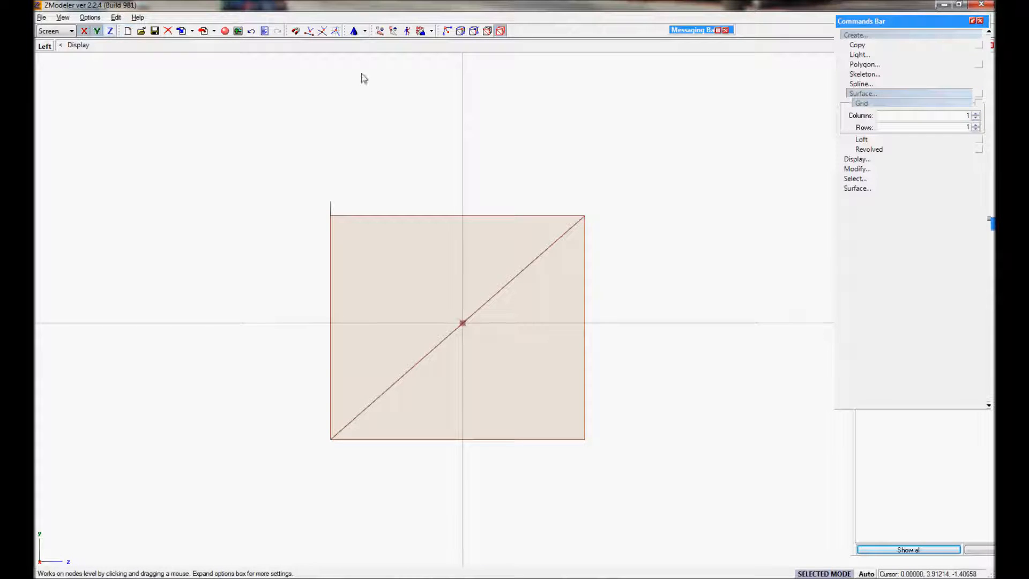
middle_click(404, 62)
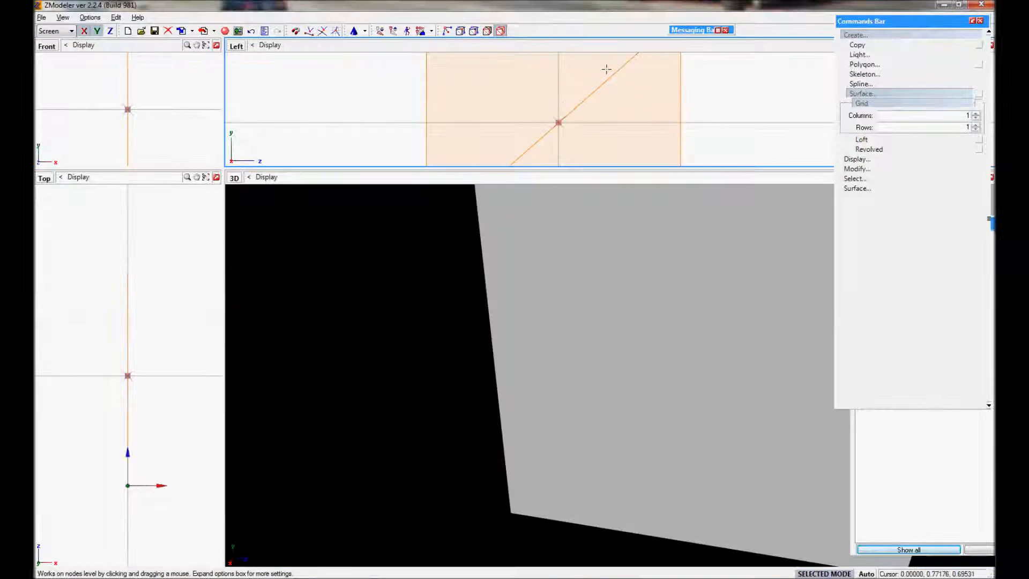
middle_click(589, 152)
left_click(635, 161)
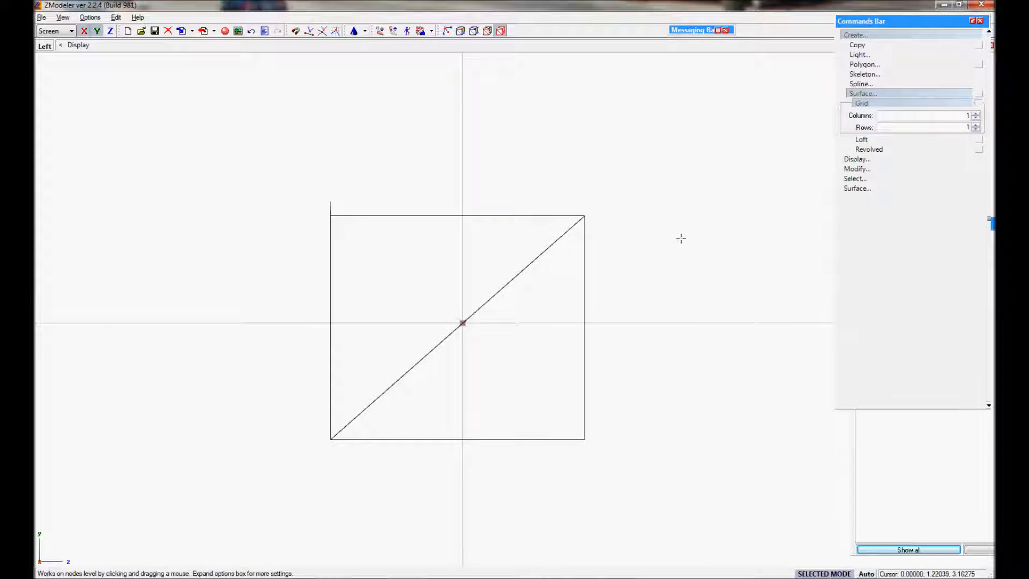
key("m")
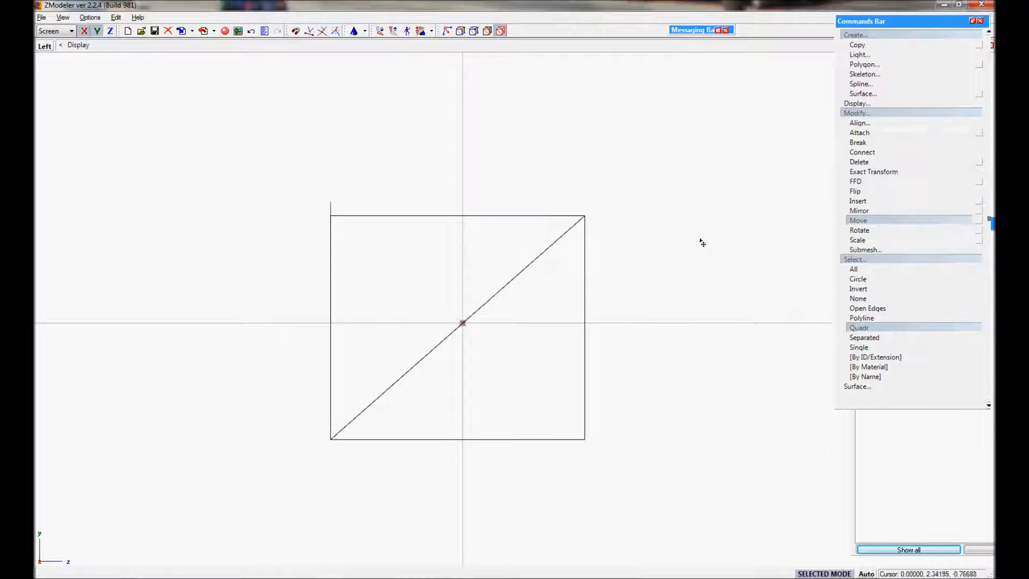
left_click(364, 31)
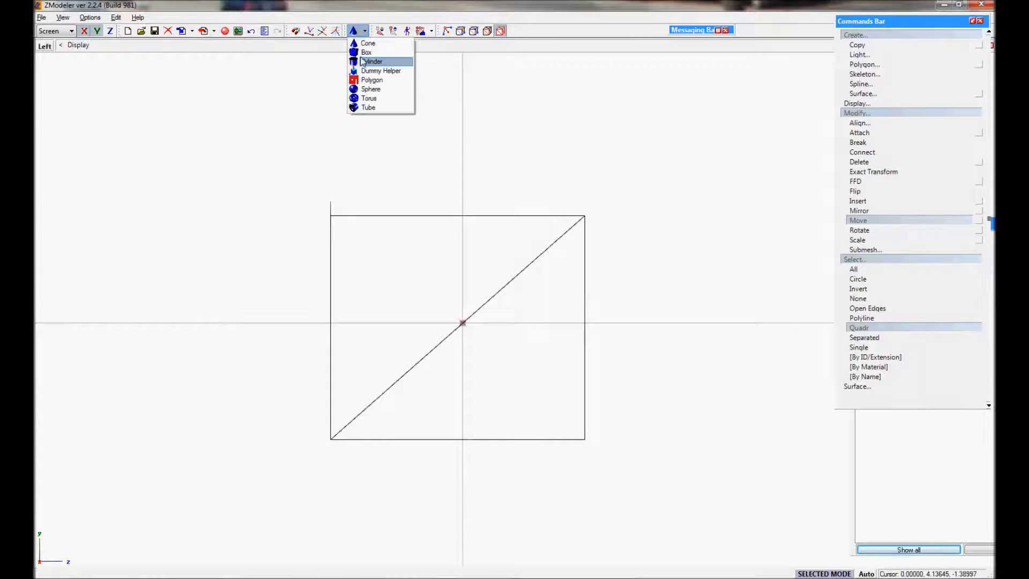
- Draw a cylinder primitive from the centre of the square surface
left_click(379, 63)
left_click(488, 242)
left_click(593, 271)
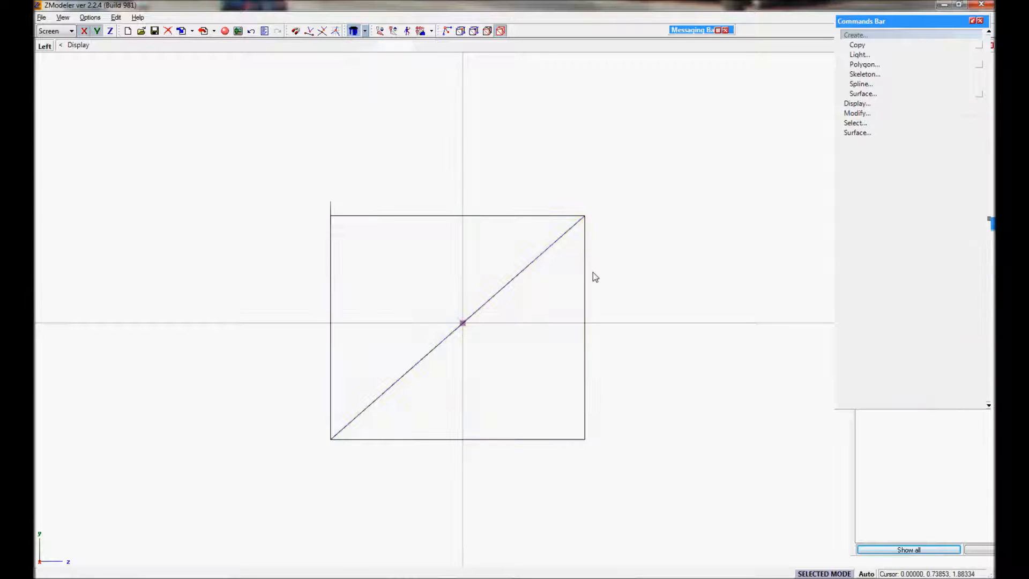
left_click(549, 313)
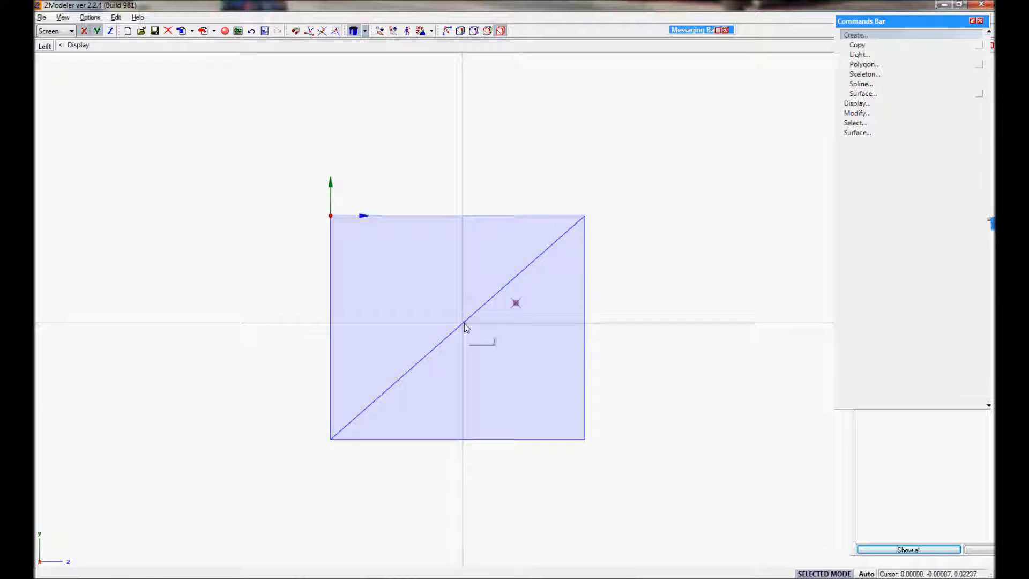
mouse_move(465, 326)
left_mouse_down()
mouse_move(468, 424)
mouse_move(466, 407)
left_mouse_up()
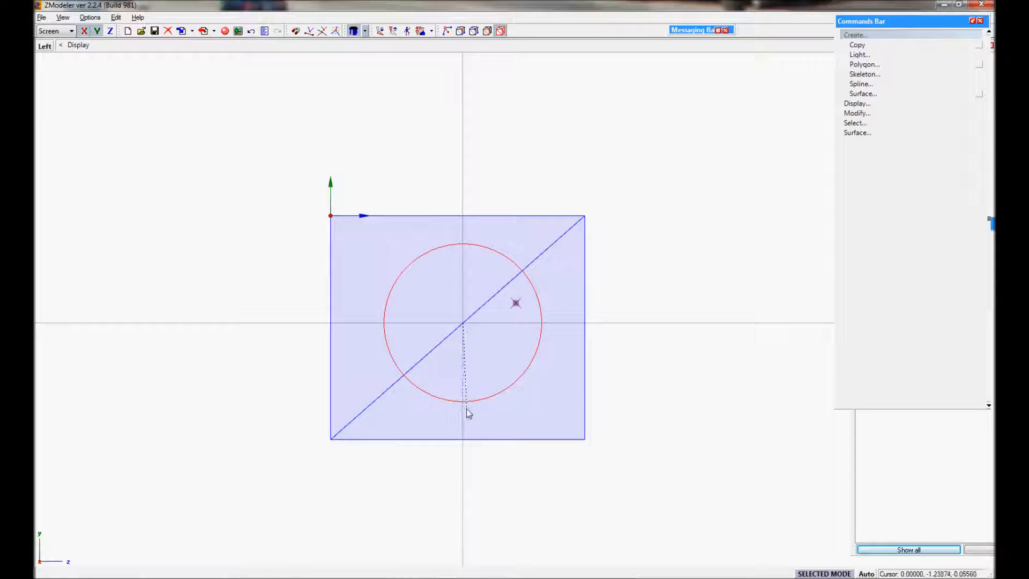
left_click_drag(467, 406, 466, 412)
- Set the cylinder's Cross Points to 10 and confirm its creation
left_click(467, 321)
left_click(486, 305)
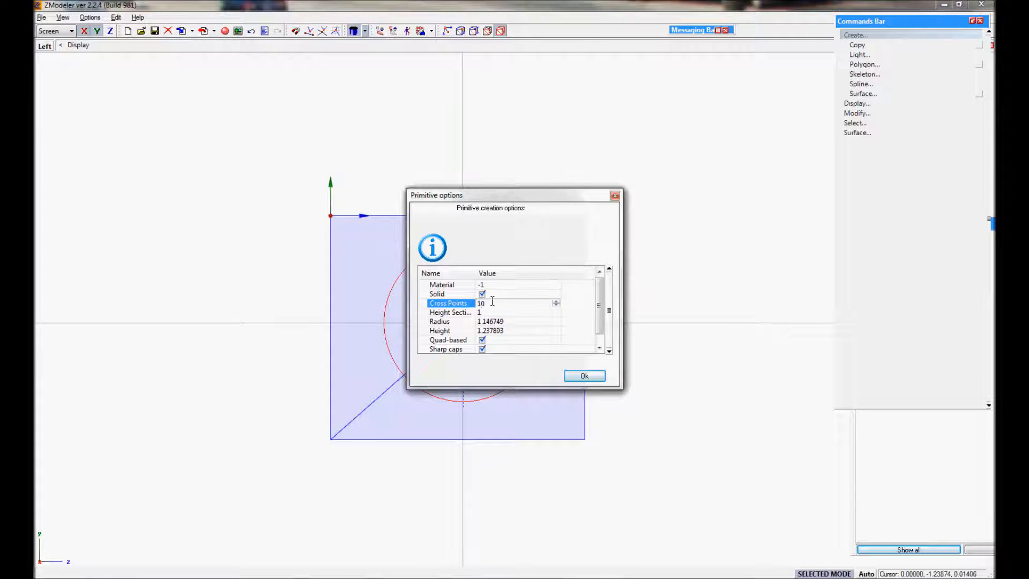
left_click(482, 349)
left_click(584, 377)
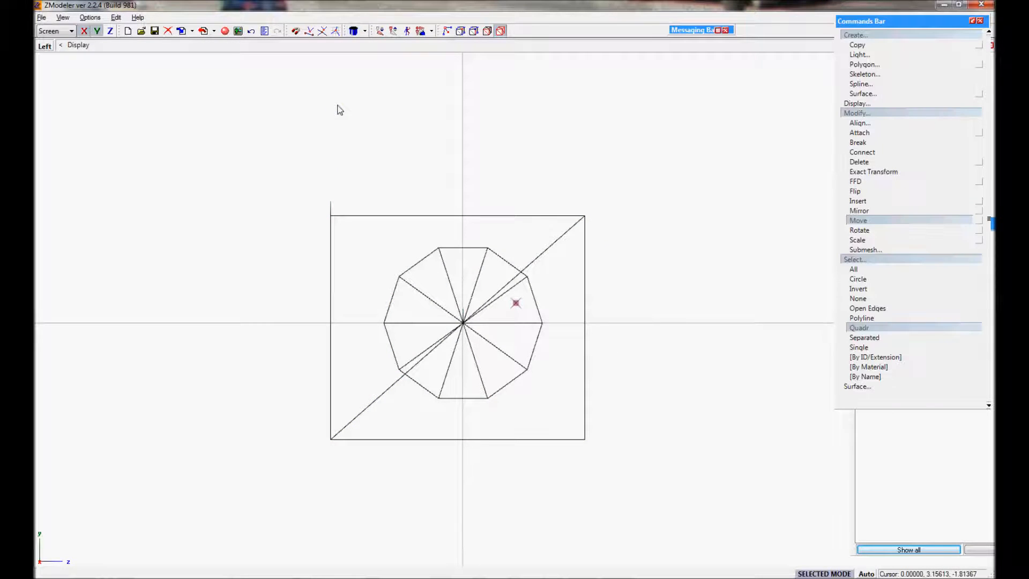
left_click(866, 248)
- Activate the Modify > Insert operation from the Commands Bar
left_click(860, 229)
left_click(866, 250)
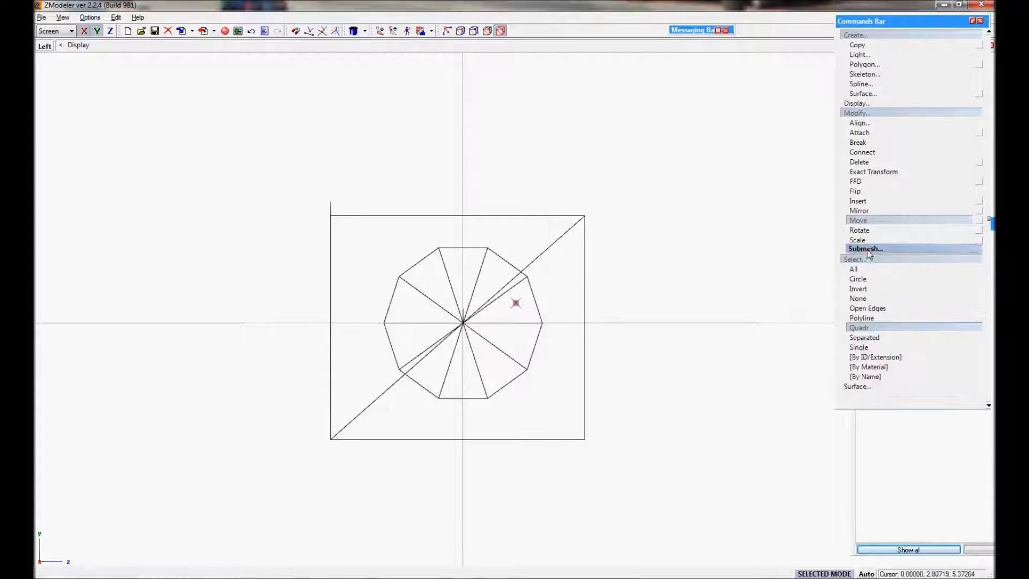
left_click(860, 201)
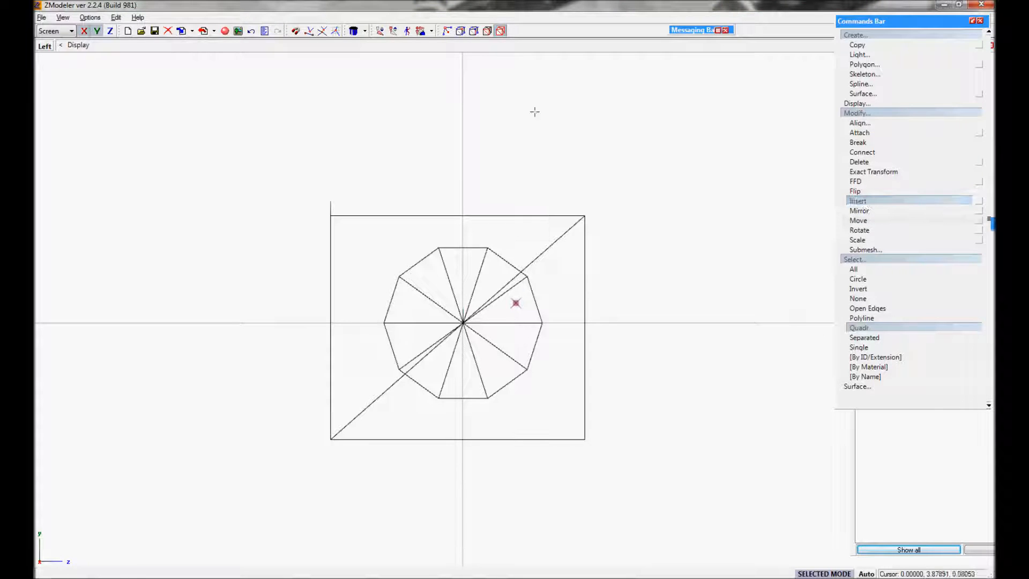
- Cycle the selection level through edges and vertices and choose the square as insert target
left_click(474, 31)
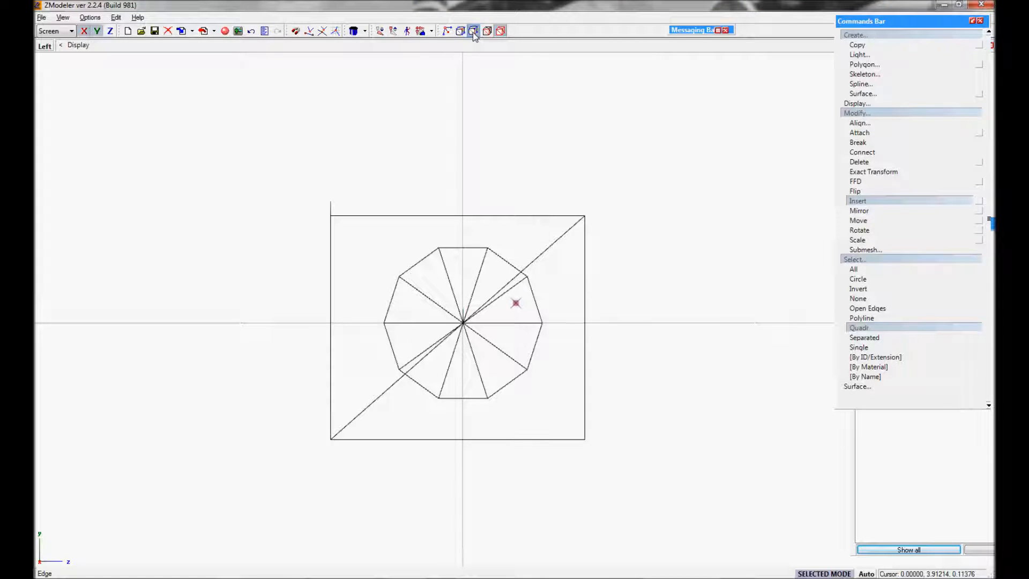
left_click(473, 32)
left_click(460, 31)
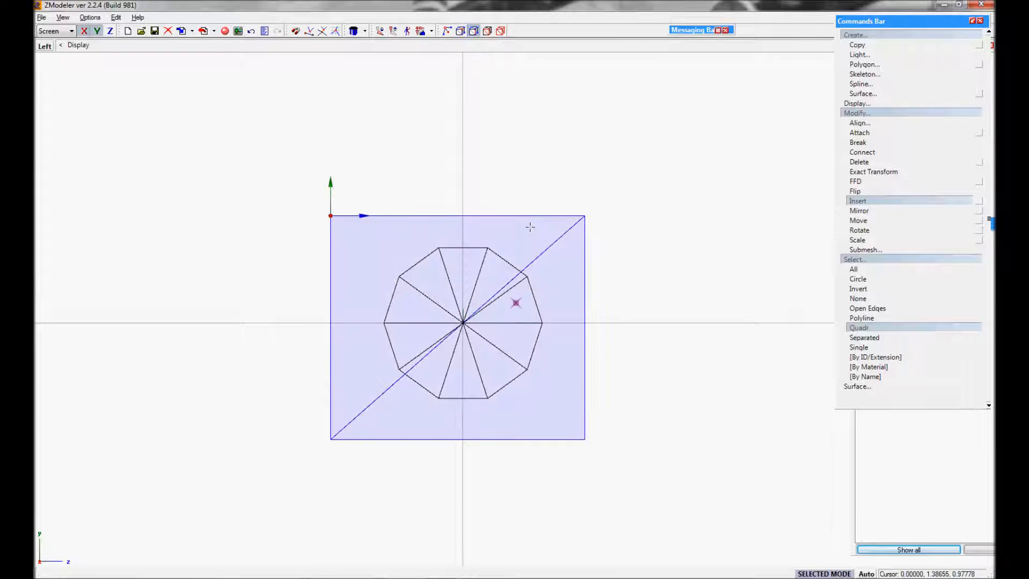
left_click(527, 279)
- Select the square and insert vertices on its diagonal and right-side edges at the decagon outline
left_click(524, 278)
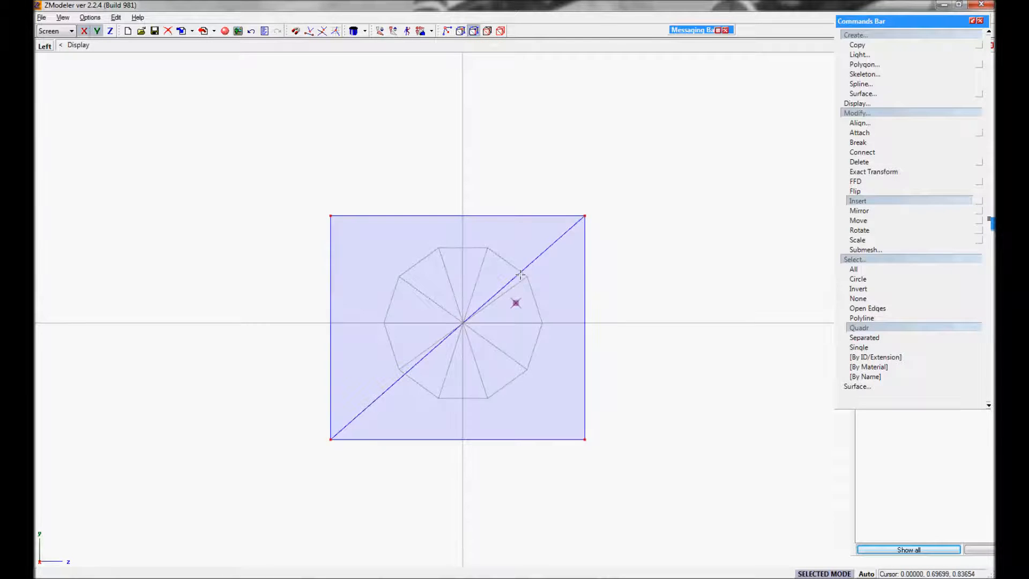
left_click(521, 275)
left_click(521, 275)
left_click(518, 275)
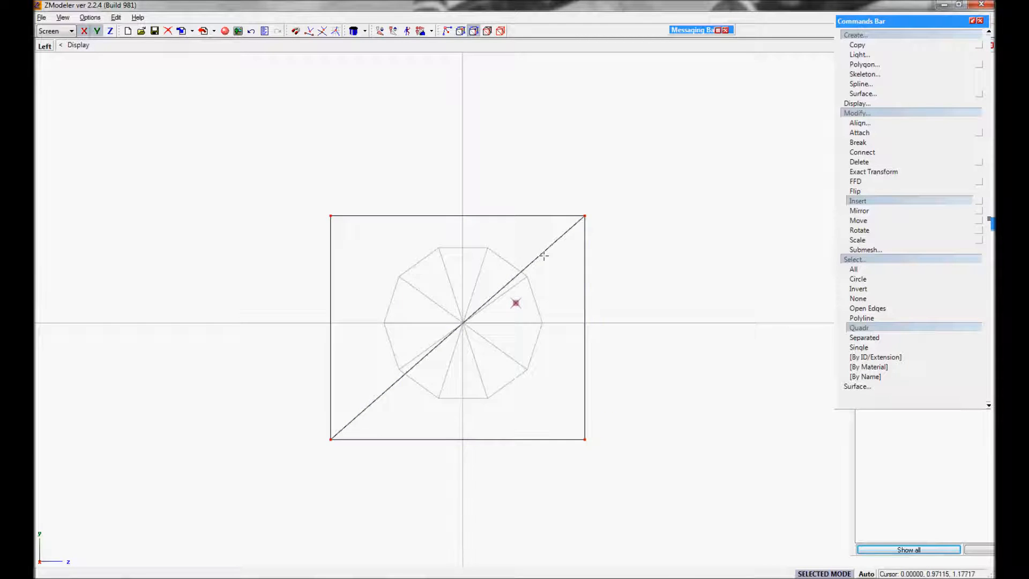
left_click(522, 271)
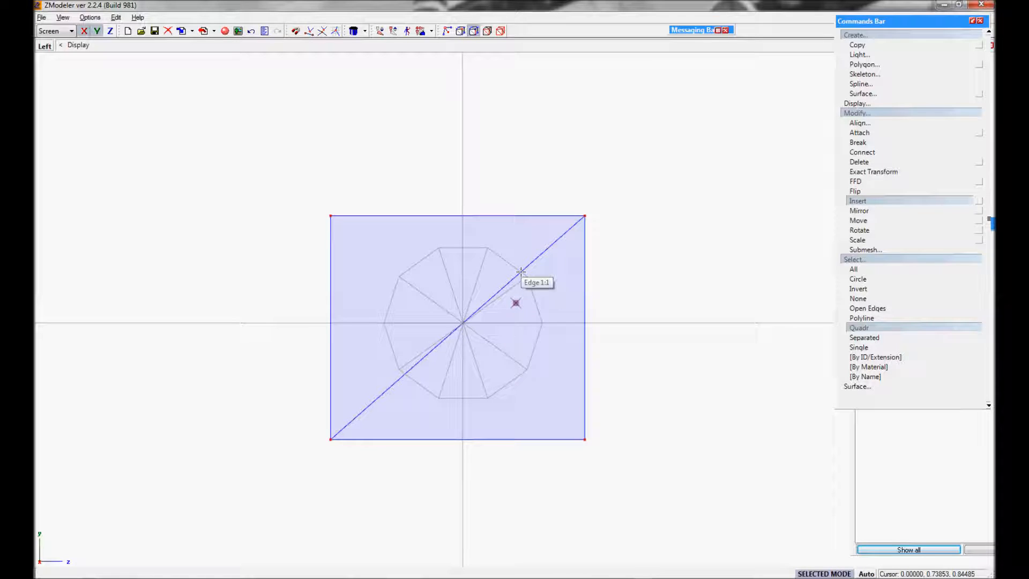
left_click(521, 273)
left_click(521, 272)
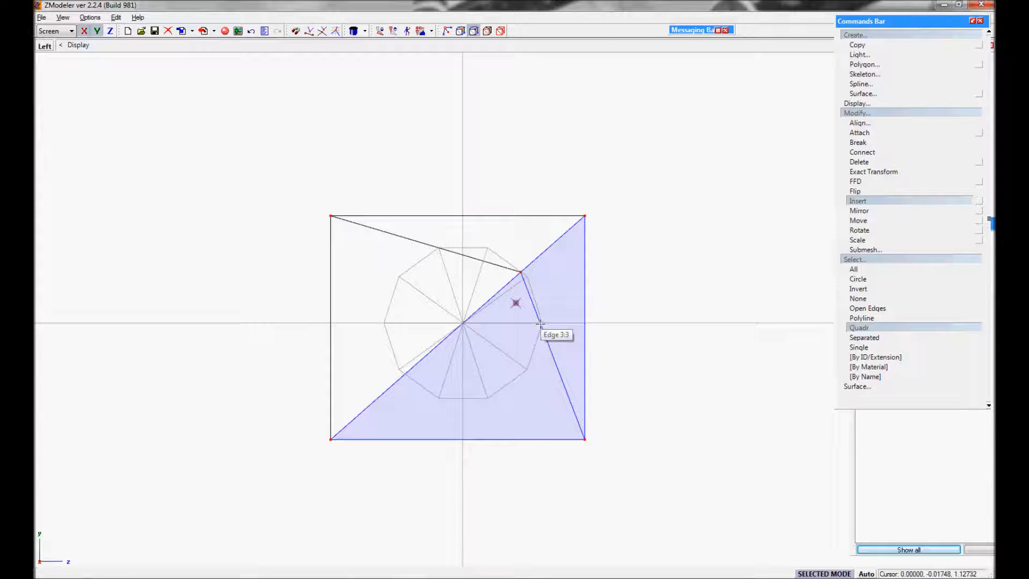
left_click(541, 325)
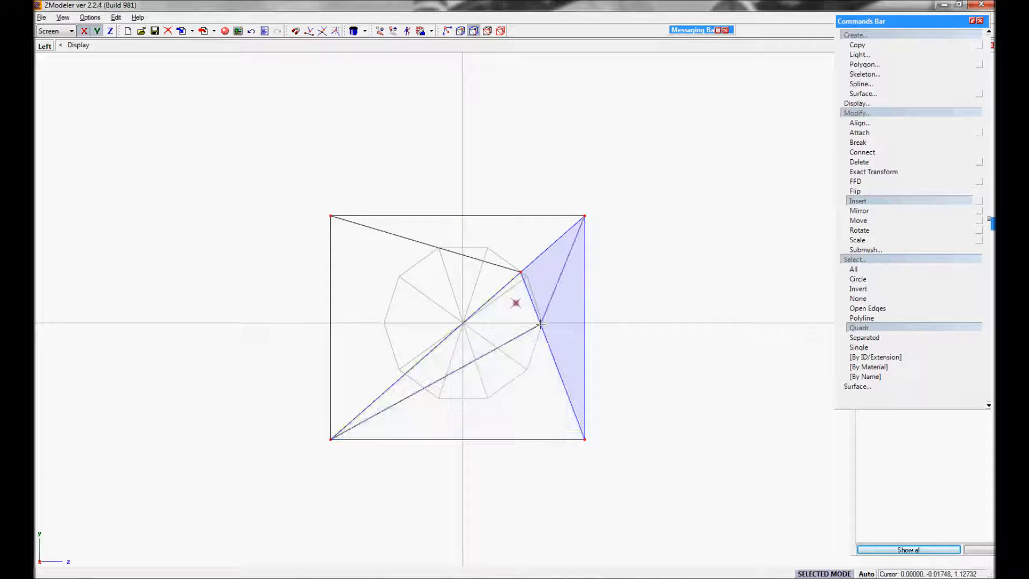
left_click(500, 348)
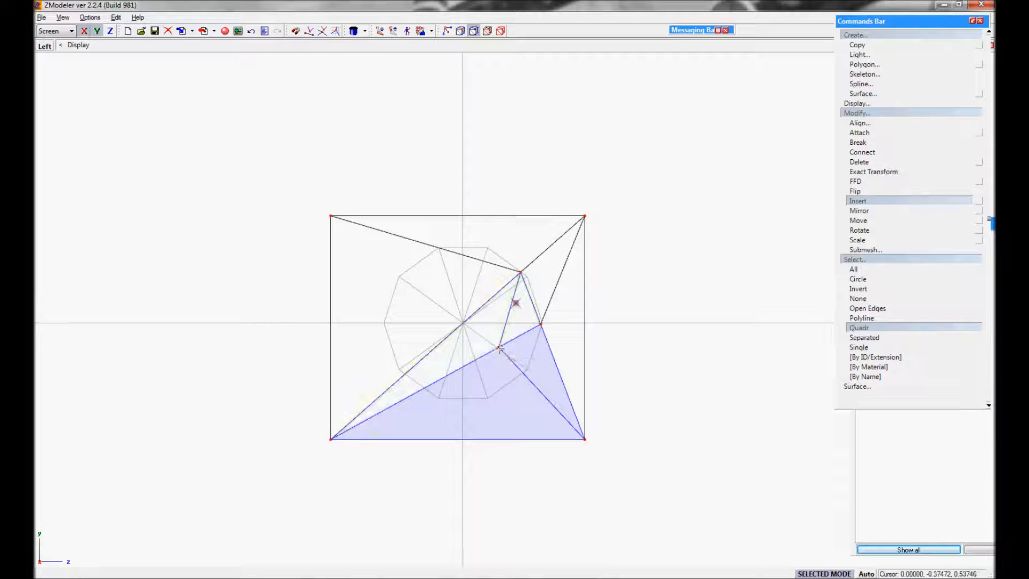
key("Escape")
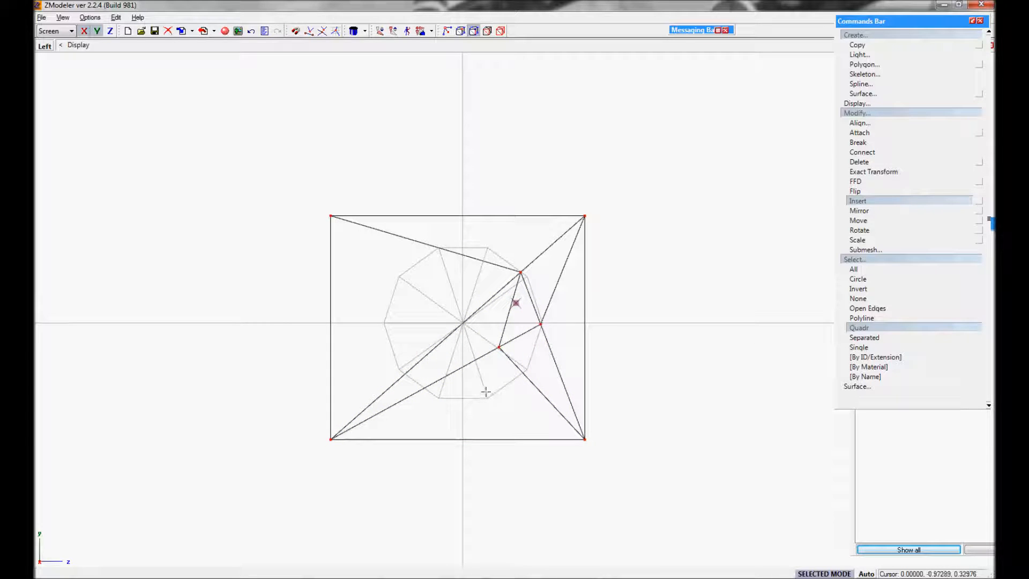
- Insert vertices along the lower, upper-left and left outline corners and connect them with edges
left_click(476, 363)
left_click(445, 379)
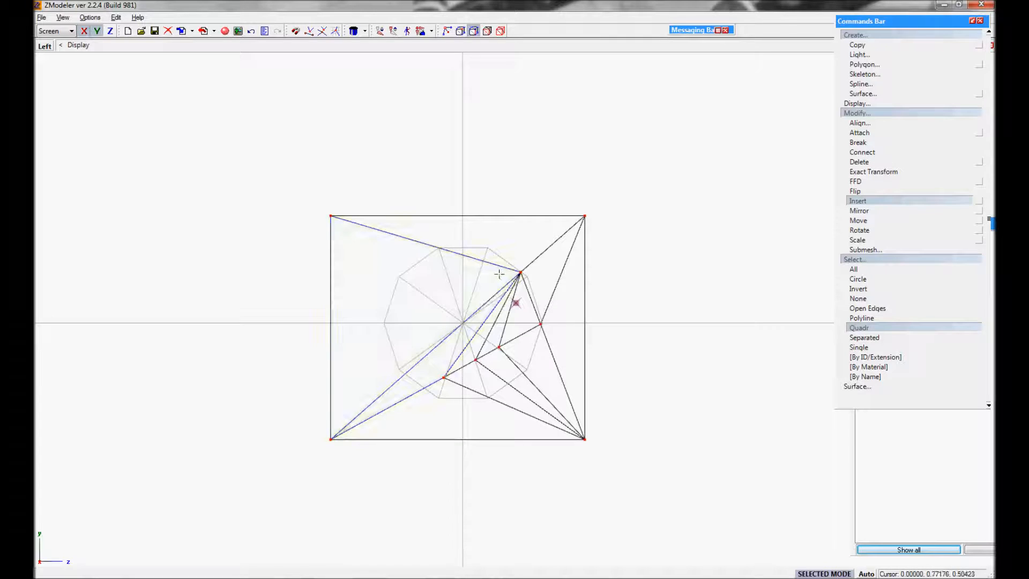
left_click(485, 259)
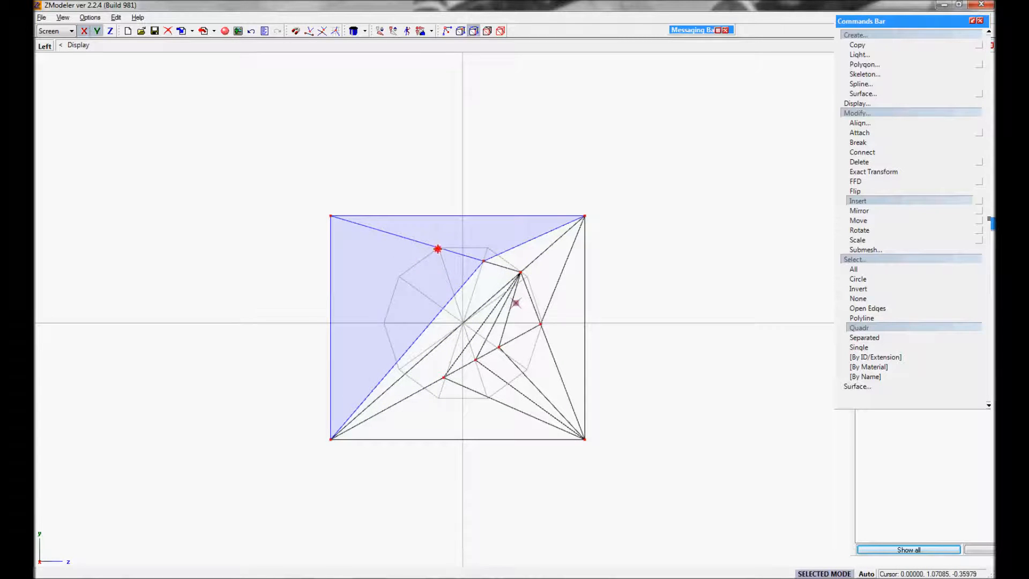
left_click(437, 249)
left_click(416, 287)
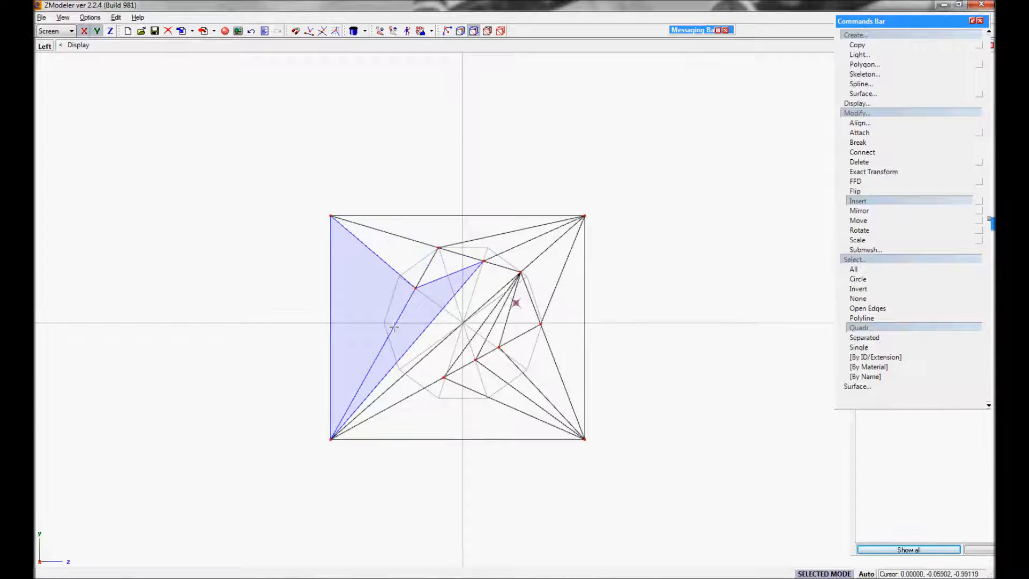
left_click(394, 327)
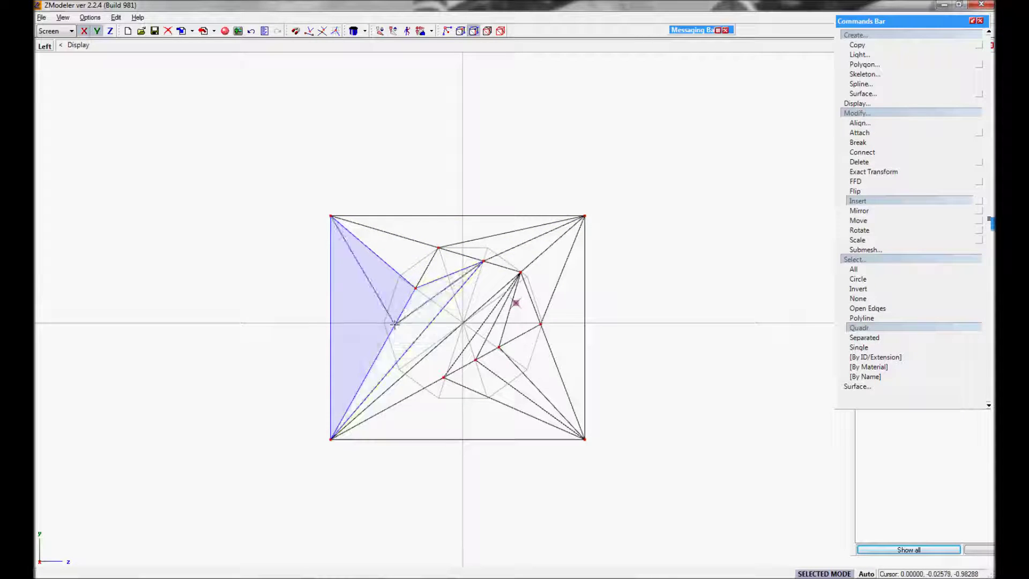
left_click(398, 361)
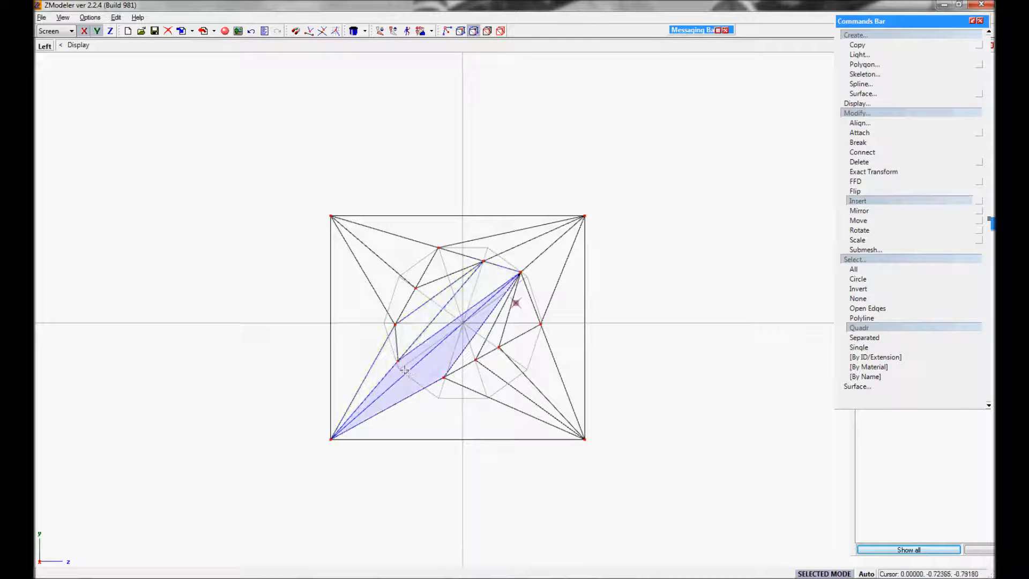
left_click(406, 372)
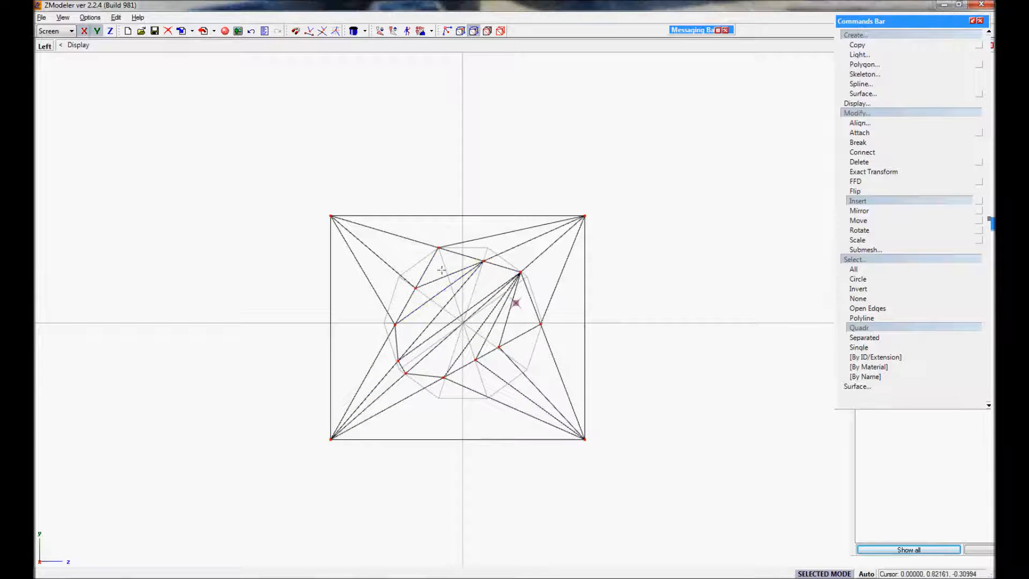
left_click(482, 326)
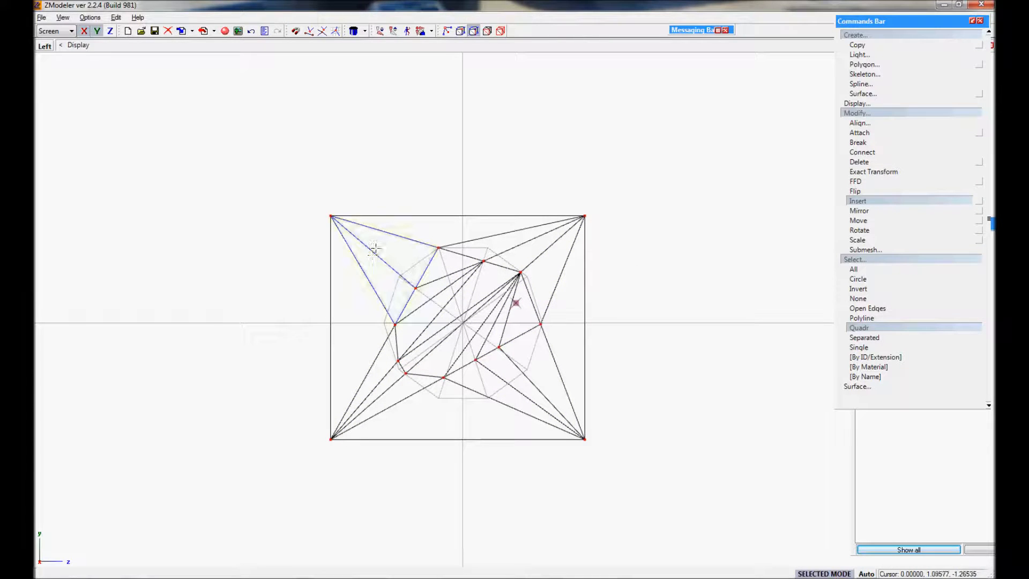
- Box-select only the faces inside the ten-sided outline with rectangular selection
left_click_drag(366, 230, 585, 405)
left_click(860, 327)
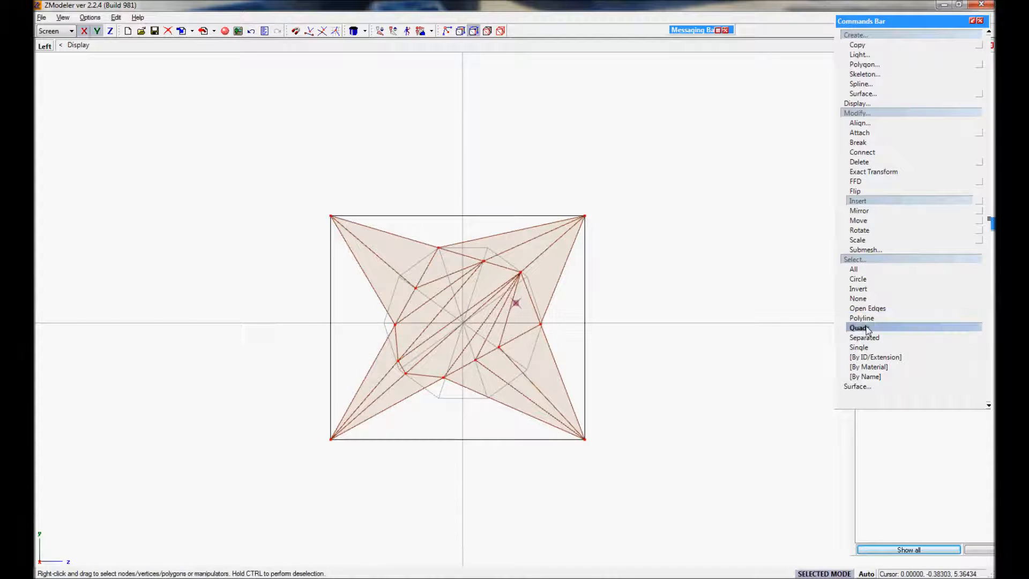
key("space")
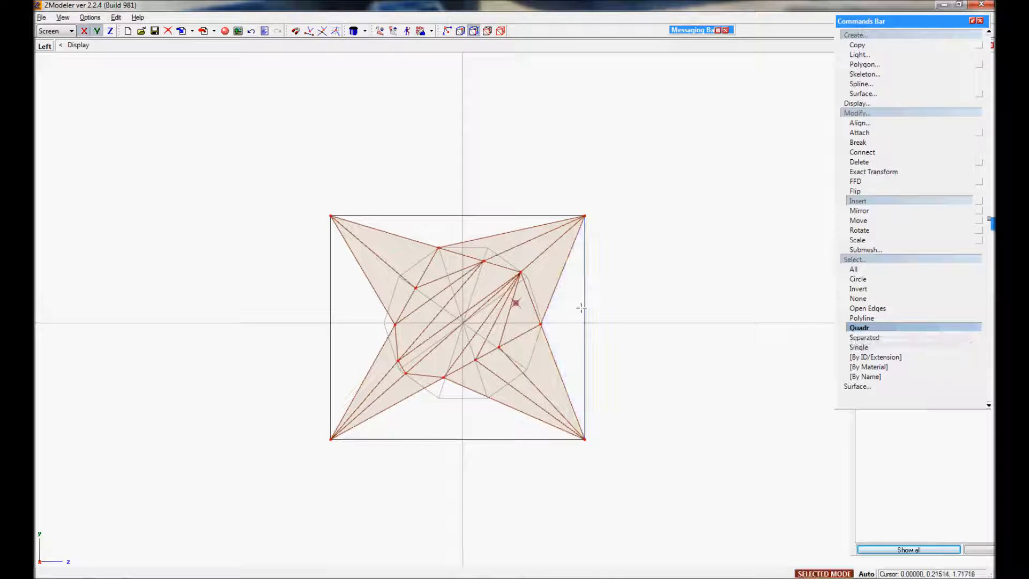
key("3")
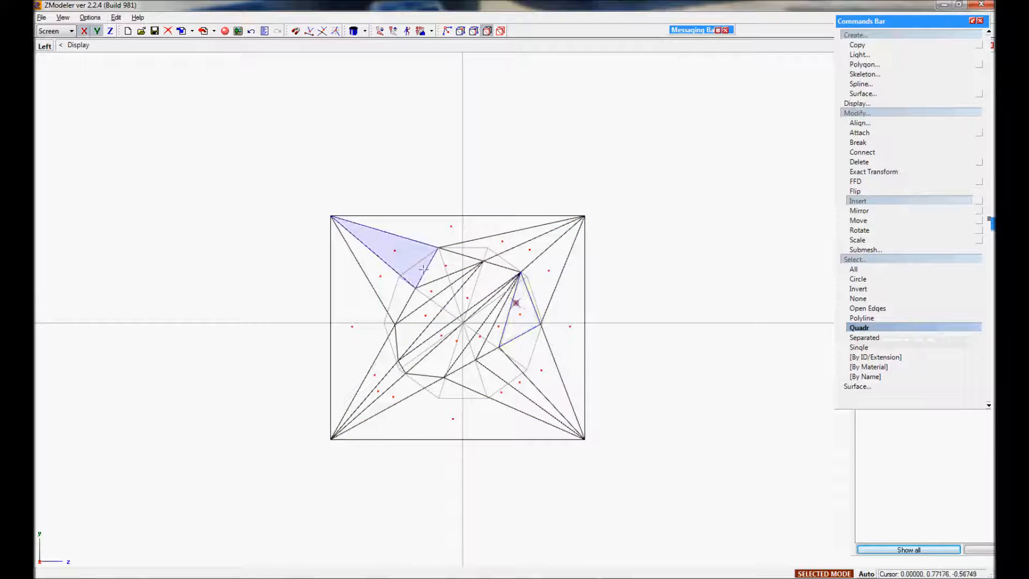
left_click(526, 364)
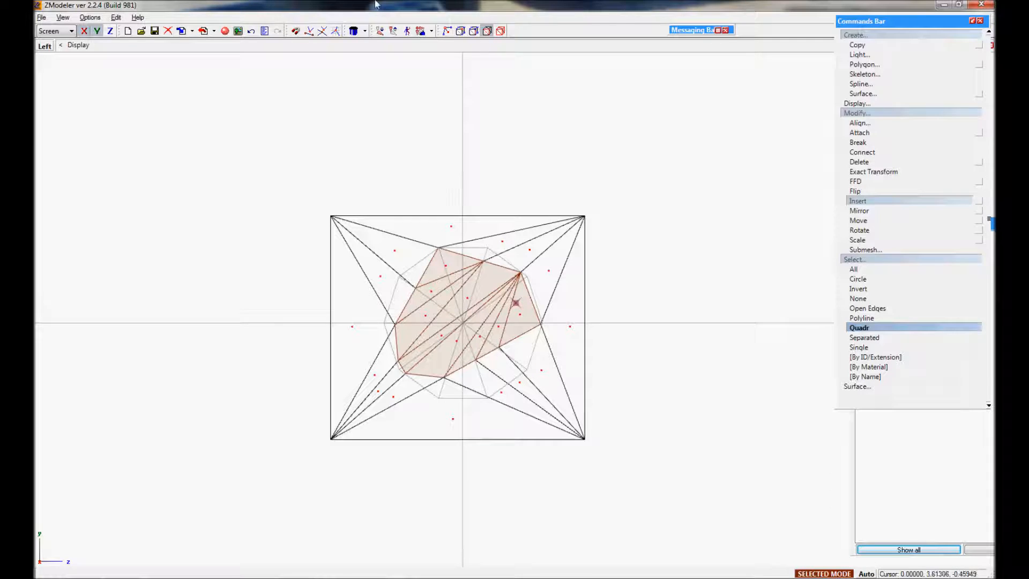
left_click(486, 31)
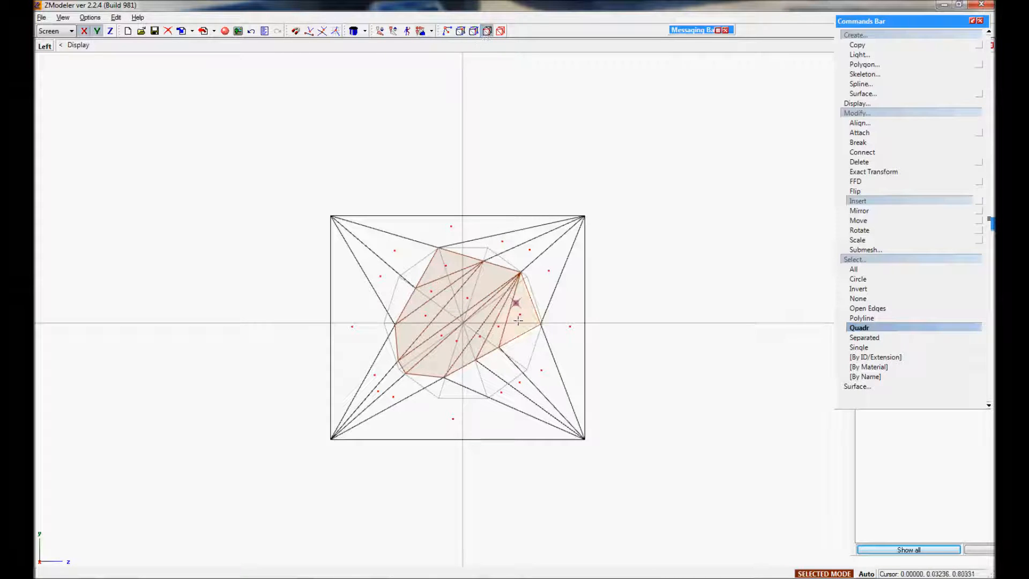
- Delete the selected central faces to cut the hole through the square
right_click(660, 314)
mouse_move(678, 328)
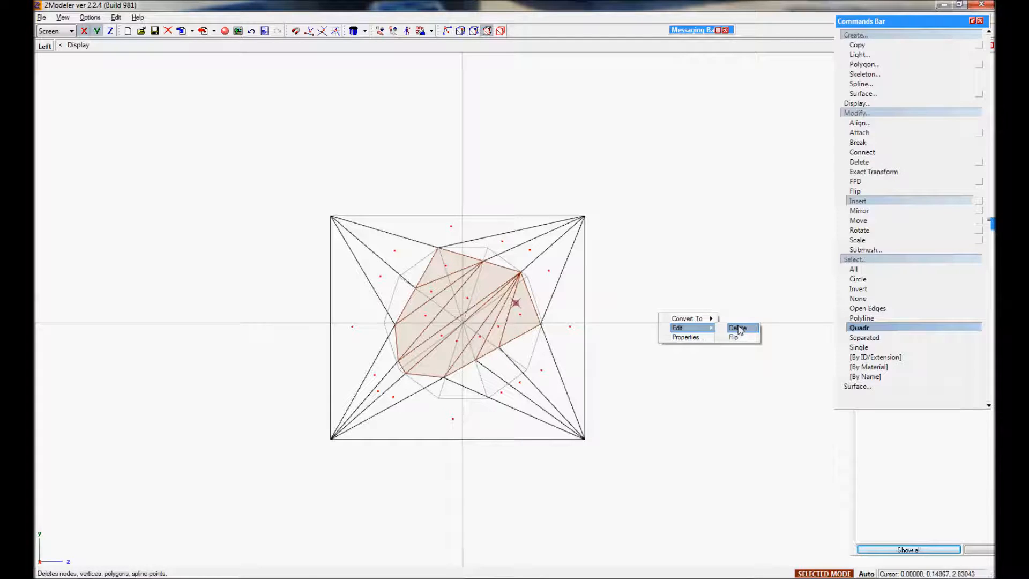
left_click(738, 329)
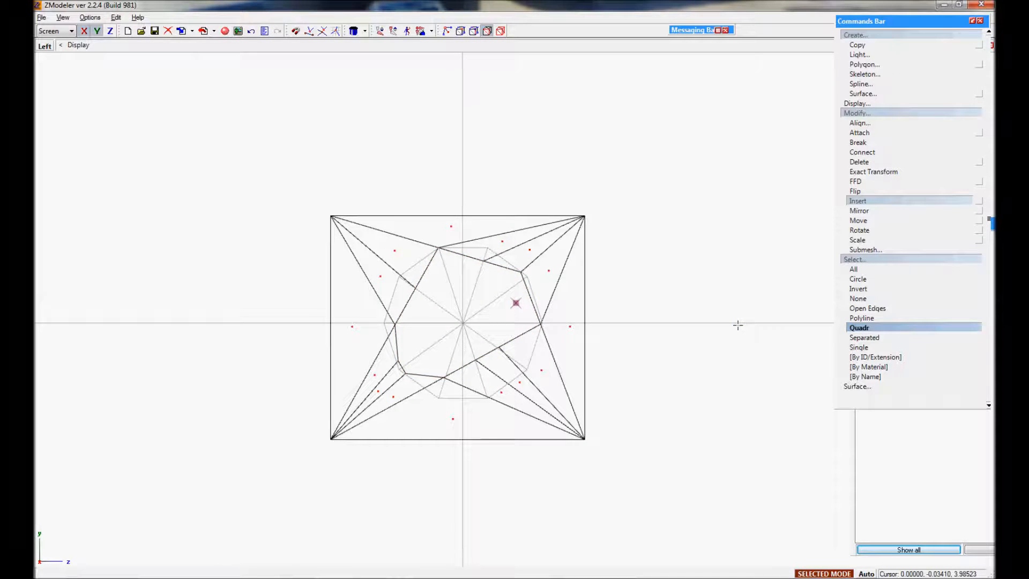
- Drag the stray hole-edge vertices onto the decagon outline corners with the Move tool
key("m")
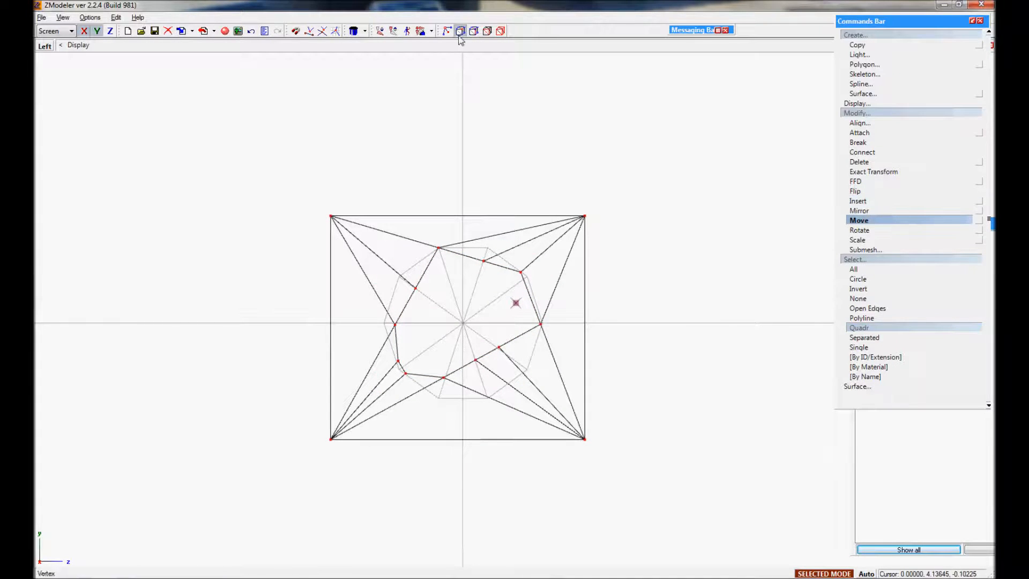
mouse_move(484, 260)
left_mouse_down()
mouse_move(487, 249)
mouse_move(526, 277)
left_mouse_up()
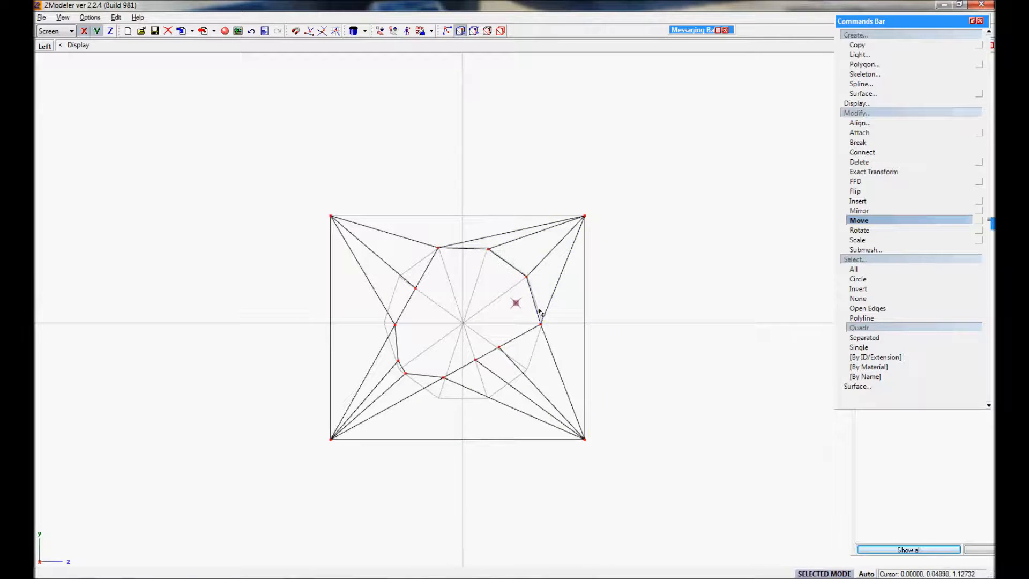
mouse_move(500, 347)
left_mouse_down()
mouse_move(507, 357)
mouse_move(485, 383)
mouse_move(490, 396)
left_mouse_up()
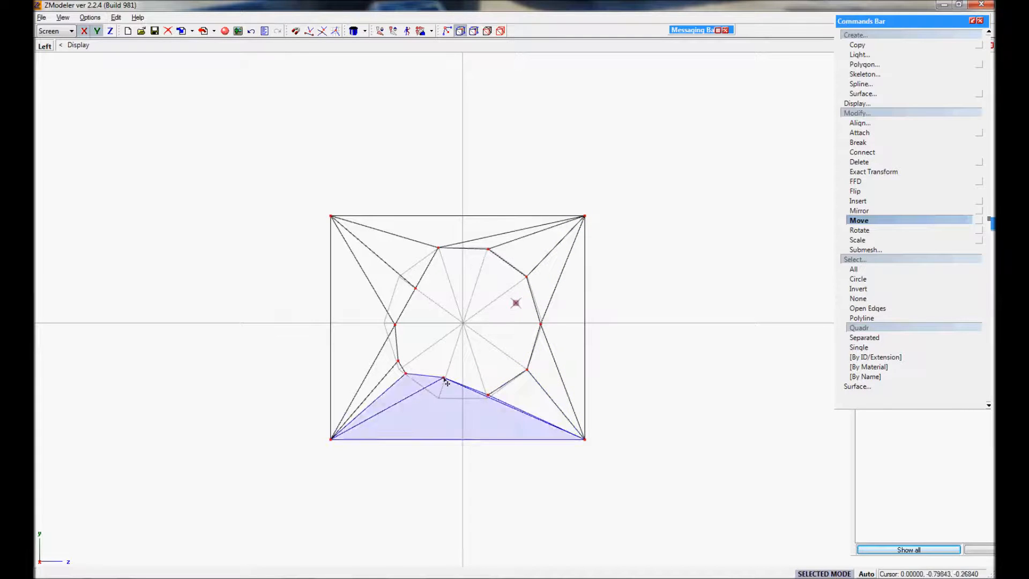
left_click_drag(405, 375, 409, 378)
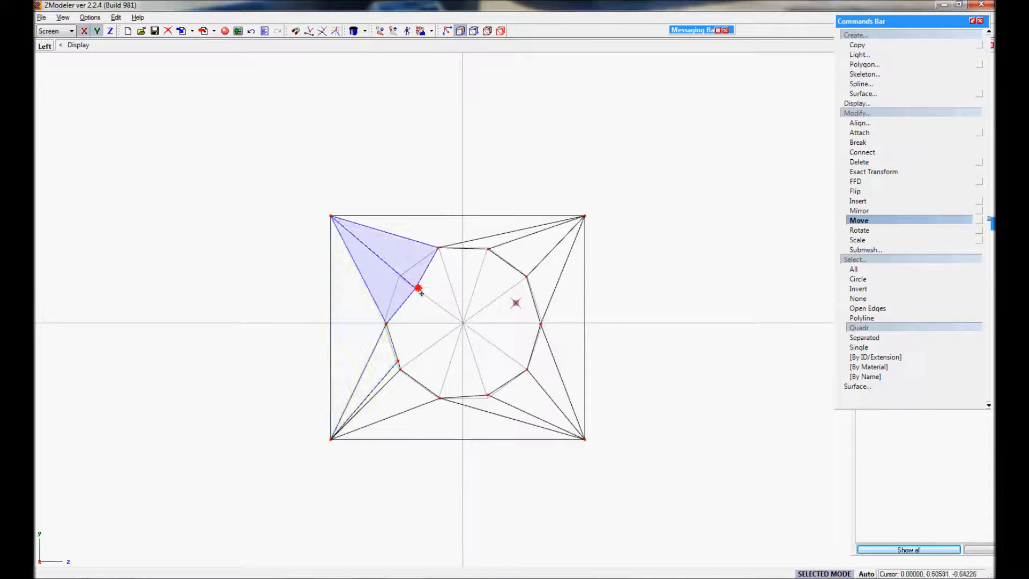
left_click_drag(415, 290, 400, 276)
scroll(397, 362, "up", 3)
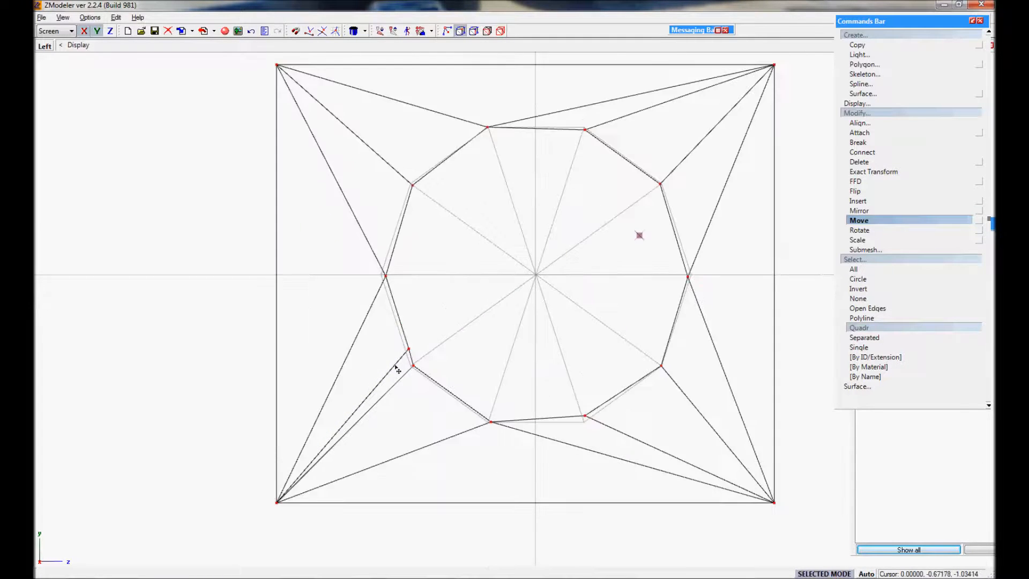
scroll(396, 363, "up", 4)
scroll(418, 345, "up", 3)
left_click_drag(420, 320, 433, 389)
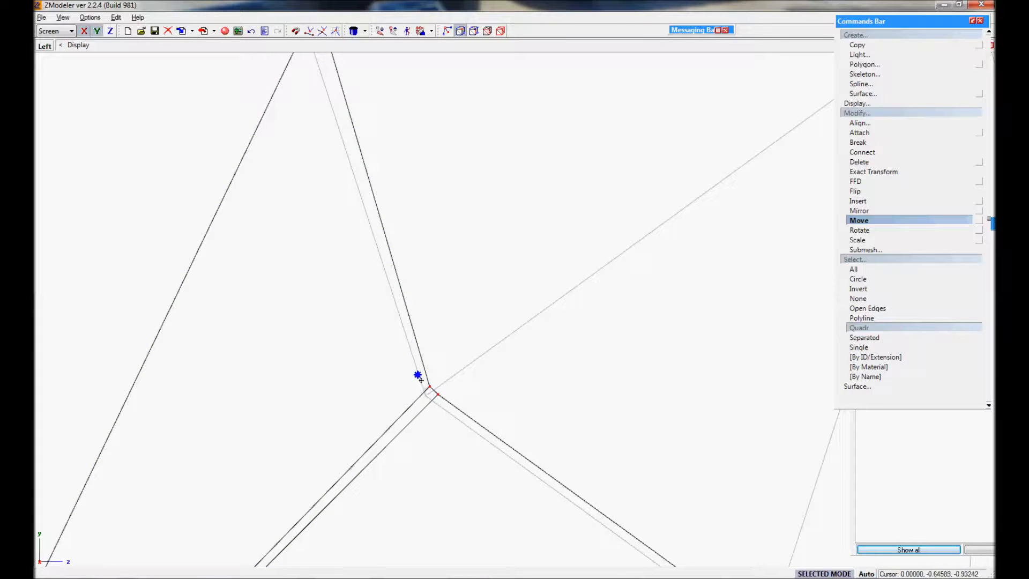
left_click_drag(420, 372, 441, 403)
scroll(426, 394, "down", 5)
scroll(562, 322, "down", 3)
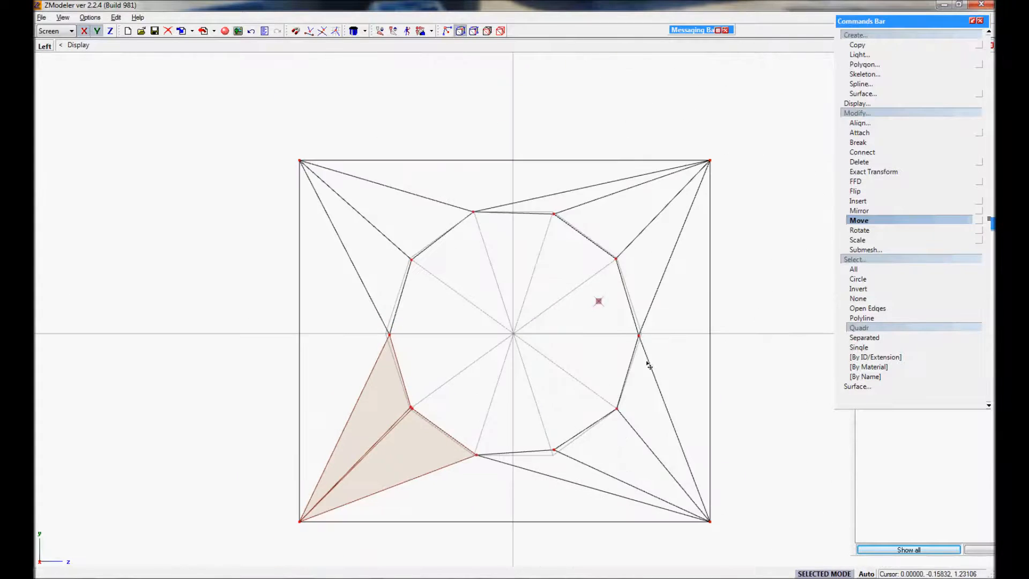
scroll(650, 364, "up", 3)
left_click(866, 249)
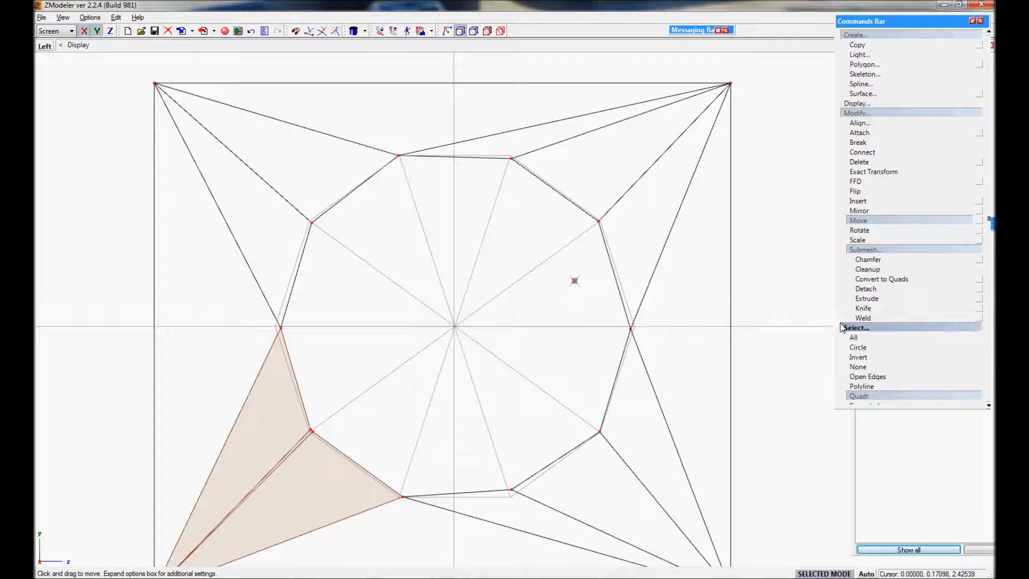
- Activate Weld and test-select the inner decagon and outer star faces, then clear the selection
left_click(879, 317)
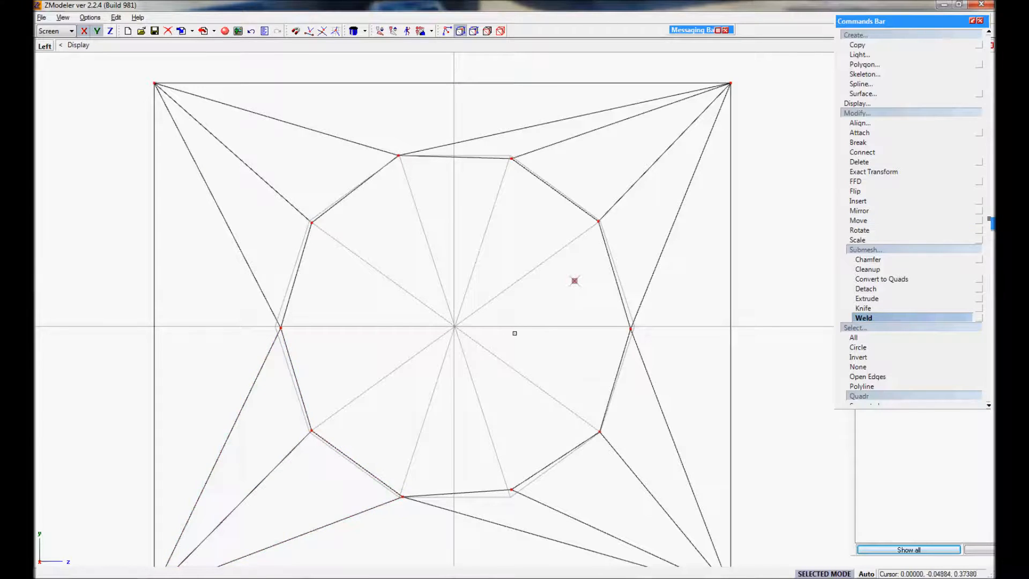
scroll(515, 333, "down", 1)
scroll(495, 345, "up", 1)
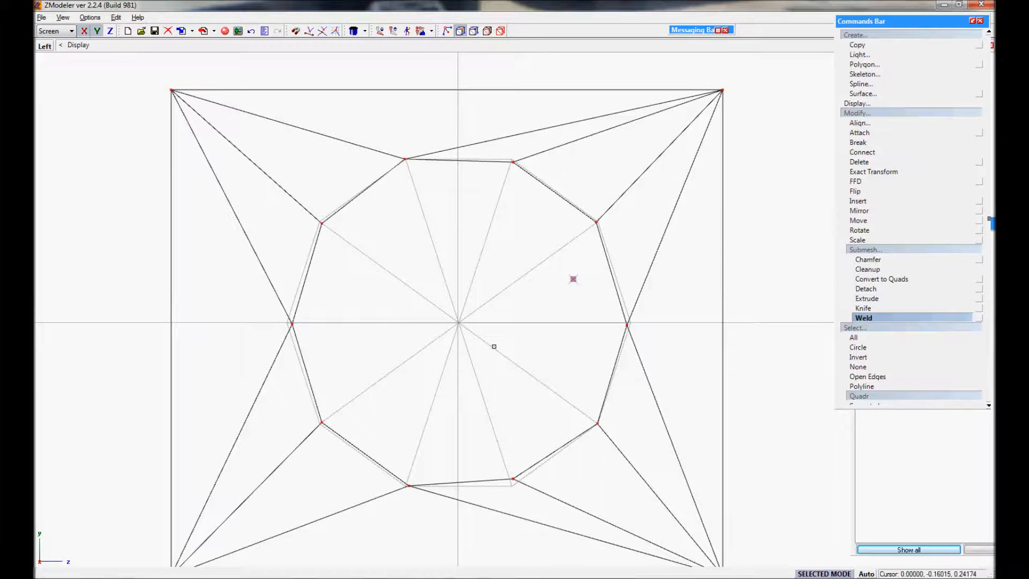
scroll(505, 346, "down", 2)
scroll(495, 354, "down", 1)
scroll(491, 358, "down", 1)
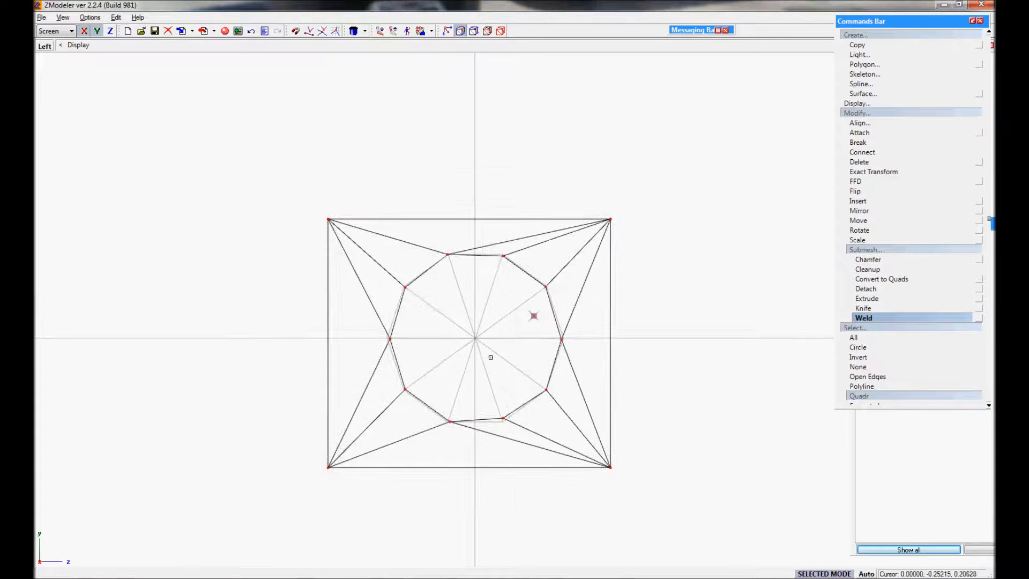
scroll(491, 357, "up", 1)
scroll(495, 352, "down", 1)
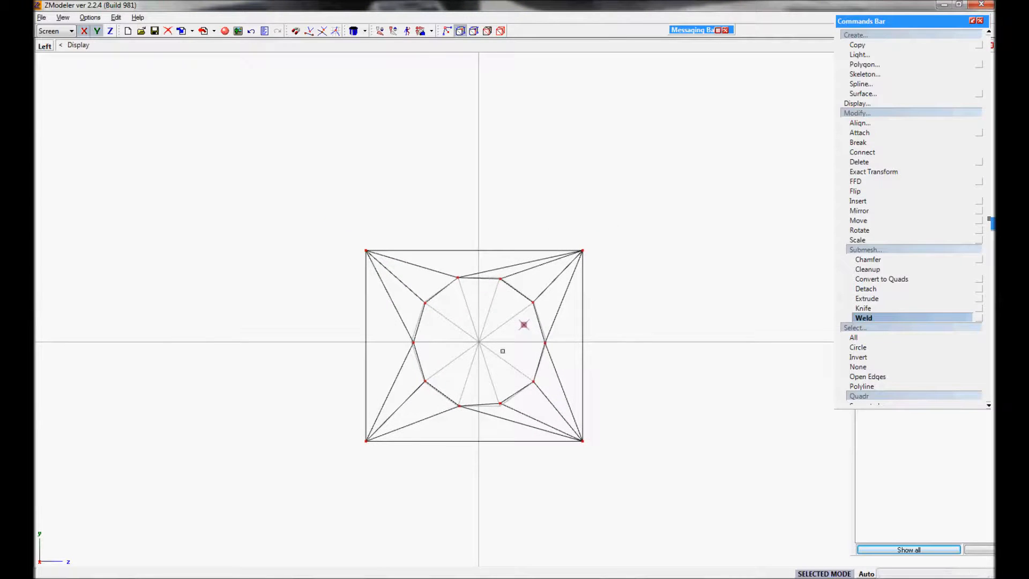
scroll(499, 331, "up", 1)
left_click(498, 332)
left_click(557, 324)
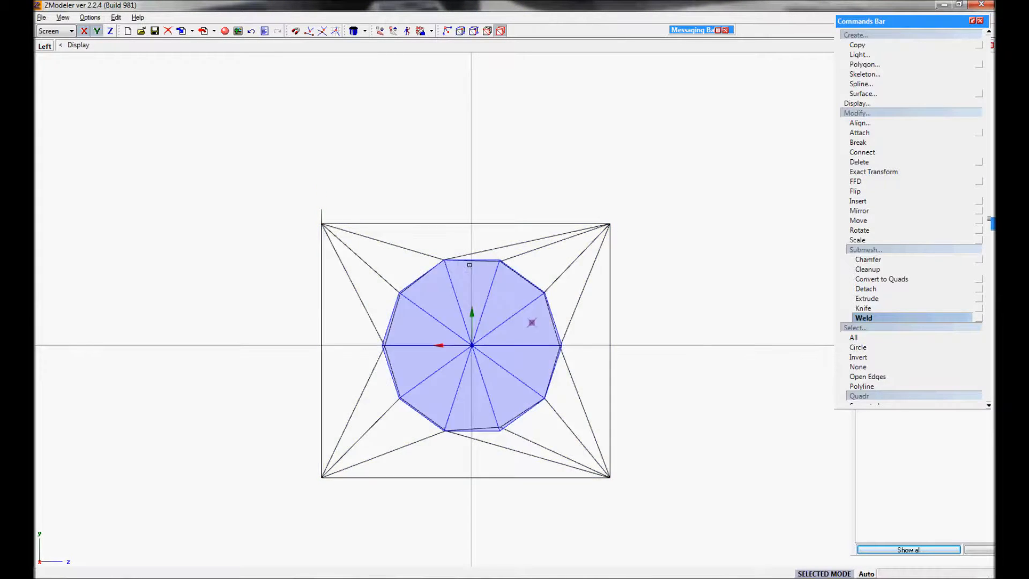
left_click(375, 391)
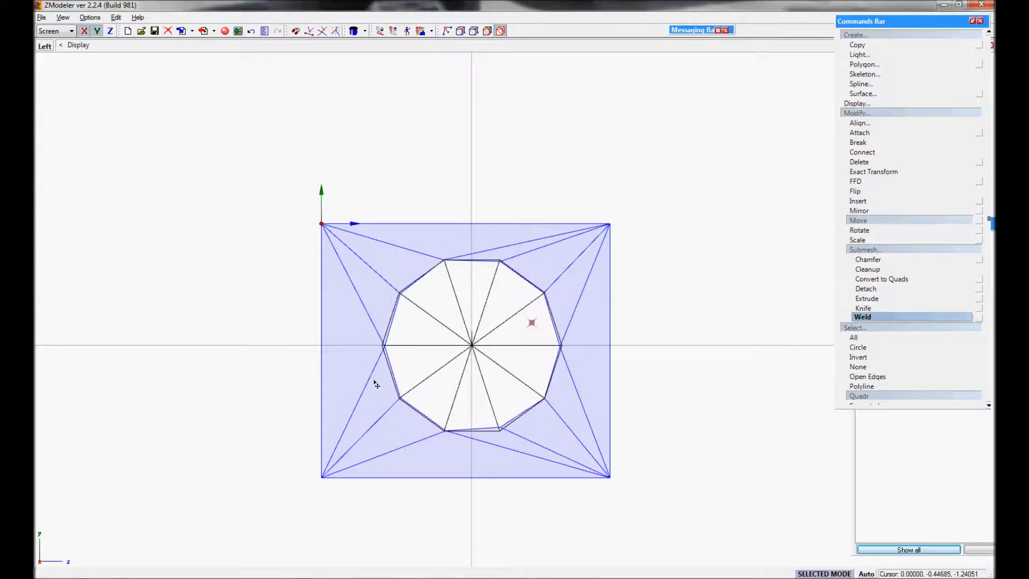
left_click(374, 386)
left_click(676, 304)
- Hide the Cylinder in the scene nodes browser and verify only the holed square remains
key("space")
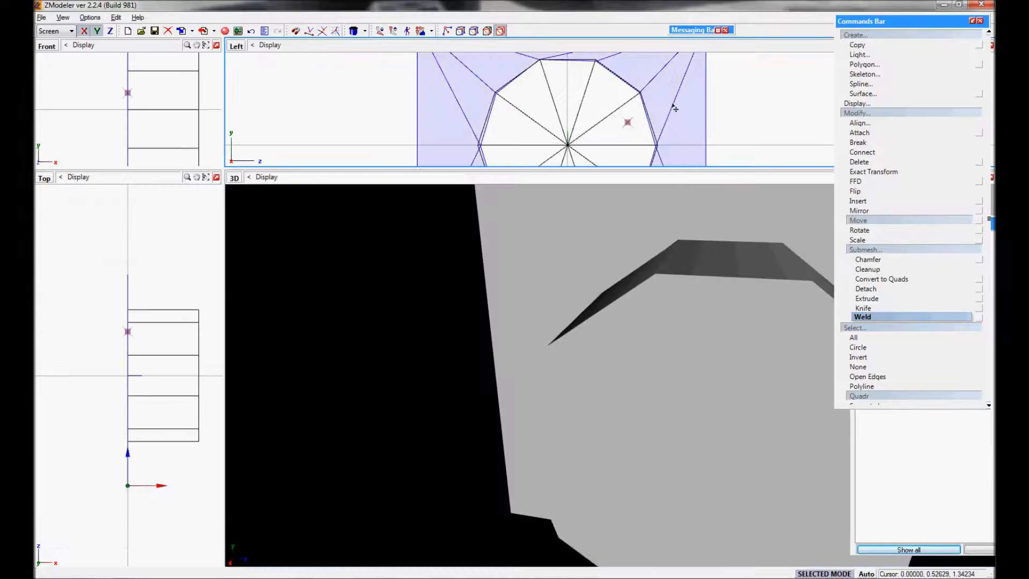
left_click(703, 396)
scroll(703, 396, "down", 5)
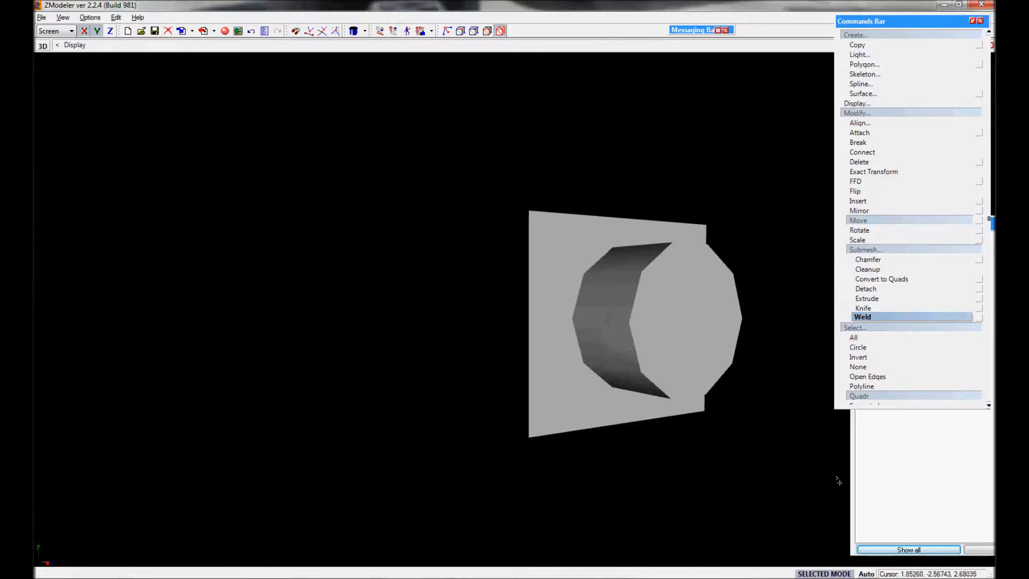
left_click(903, 444)
left_click(869, 248)
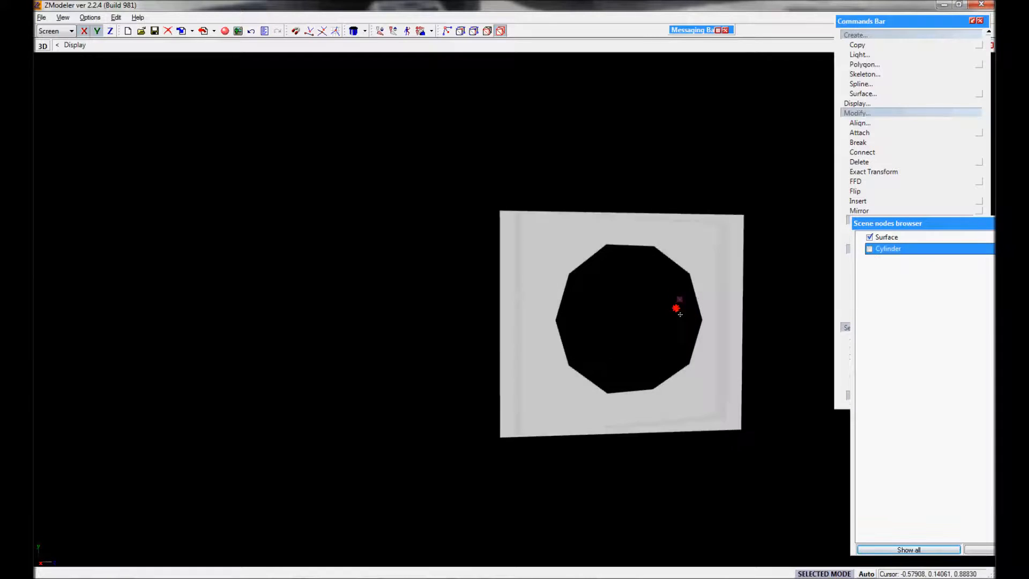
mouse_move(659, 289)
middle_mouse_down()
mouse_move(694, 318)
mouse_move(652, 306)
middle_mouse_up()
key("space")
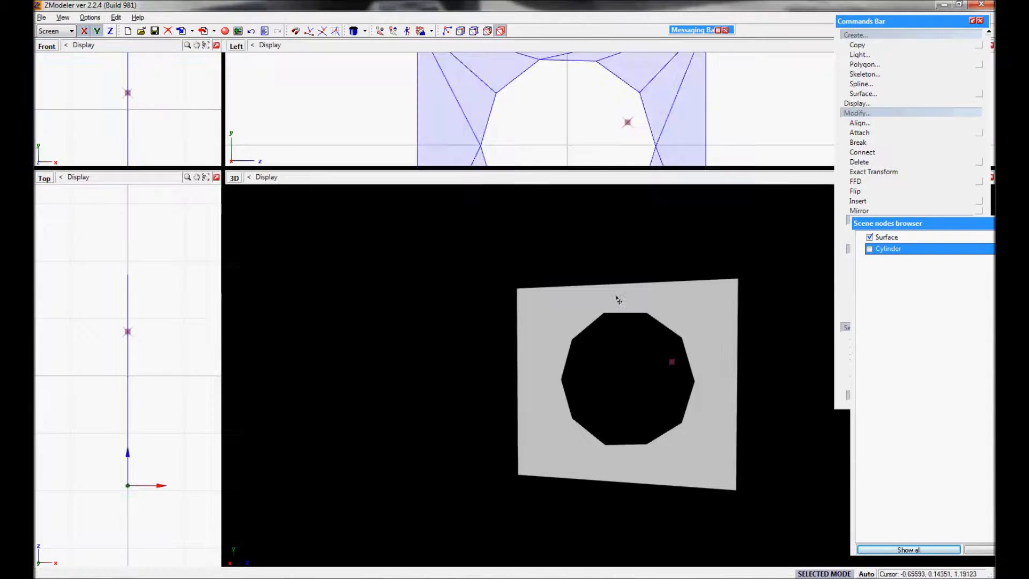
left_click(145, 113)
left_click(857, 45)
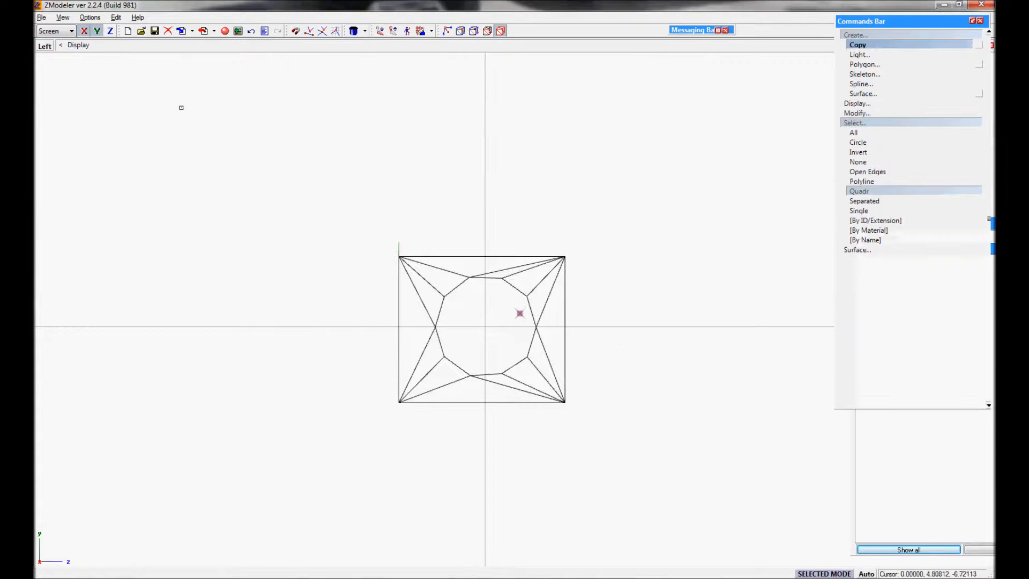
- Copy the holed square into eight overlapping panels scattered around the origin
left_click(481, 328)
left_click_drag(481, 329, 302, 241)
left_click_drag(470, 259, 620, 170)
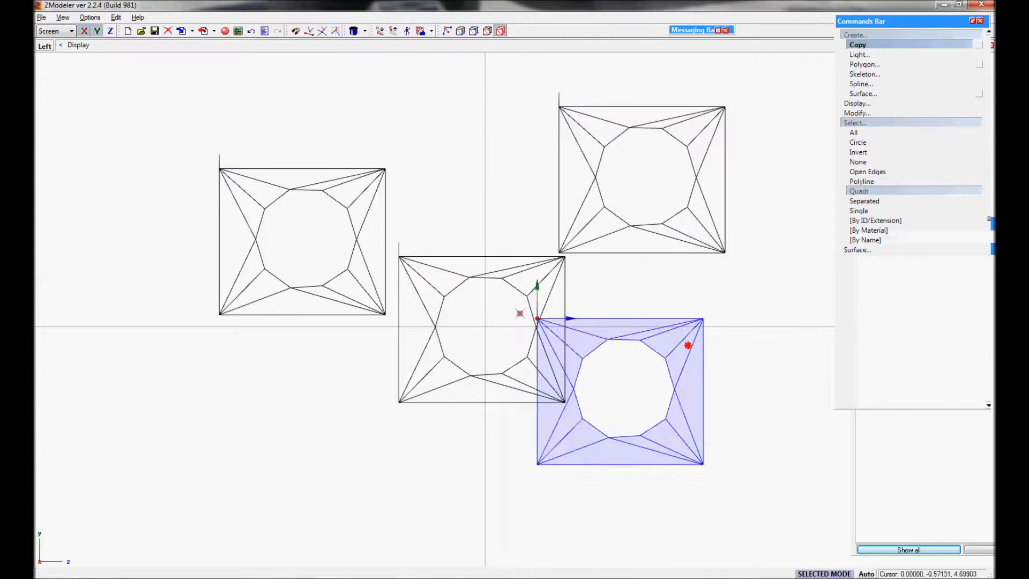
mouse_move(483, 322)
left_mouse_down()
mouse_move(627, 402)
mouse_move(491, 141)
left_mouse_up()
mouse_move(482, 328)
left_mouse_down()
mouse_move(341, 451)
mouse_move(499, 474)
mouse_move(118, 371)
left_mouse_up()
left_click(118, 372)
- Inspect the panel cluster in the 3D view, return to Move mode and select all panels
key("space")
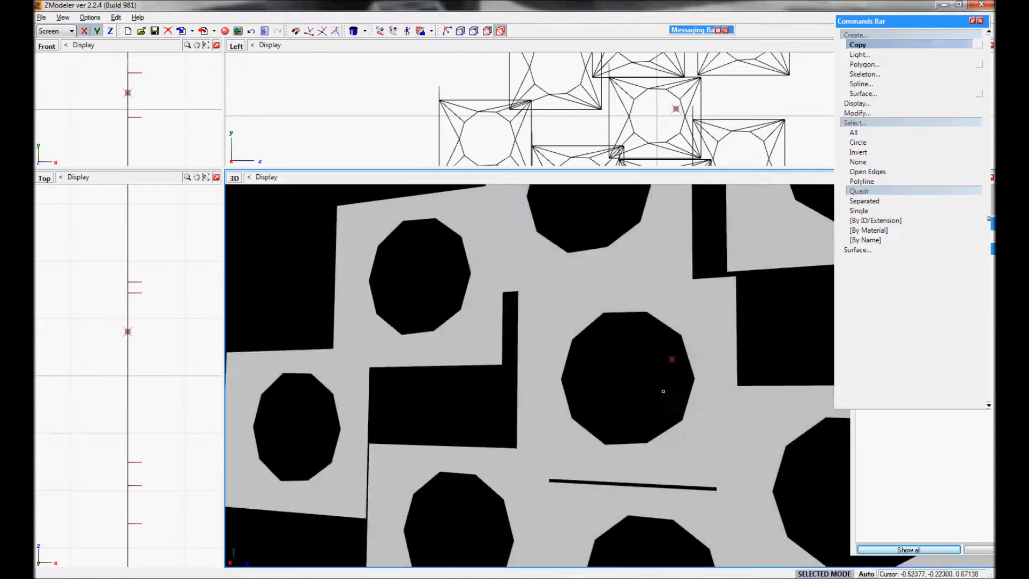
middle_click_drag(482, 402, 663, 325)
key("space")
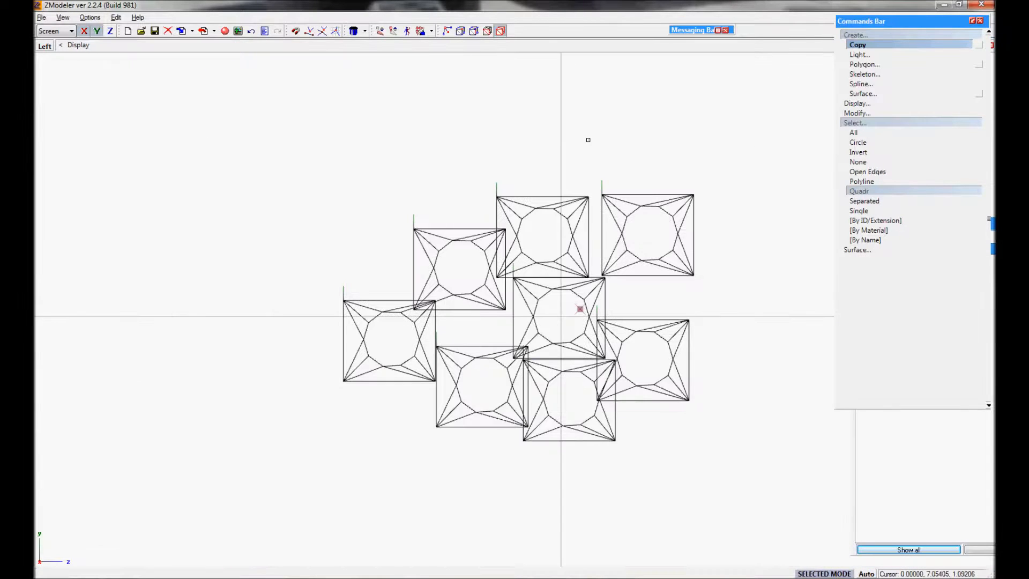
key("m")
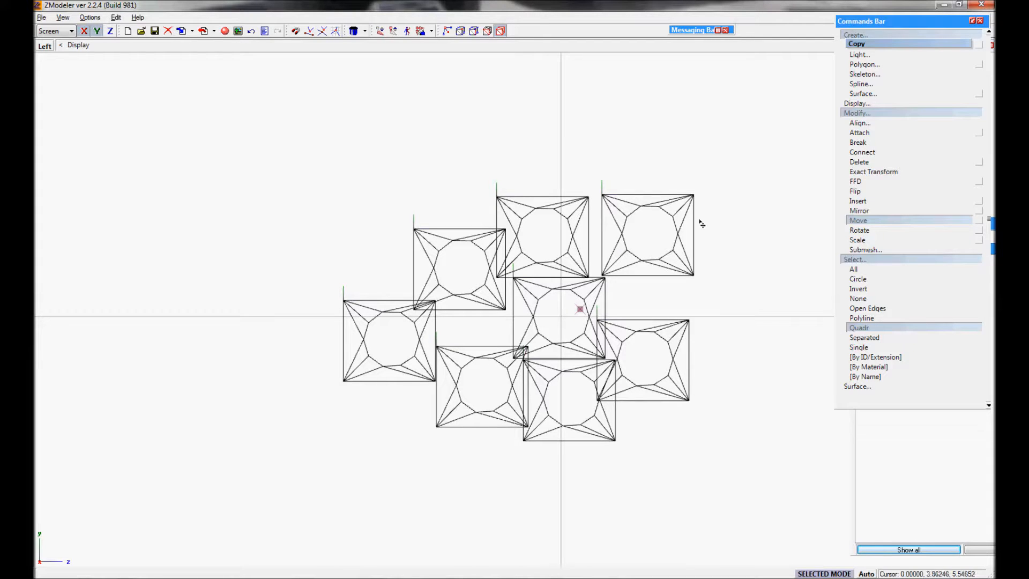
scroll(708, 290, "down", 2)
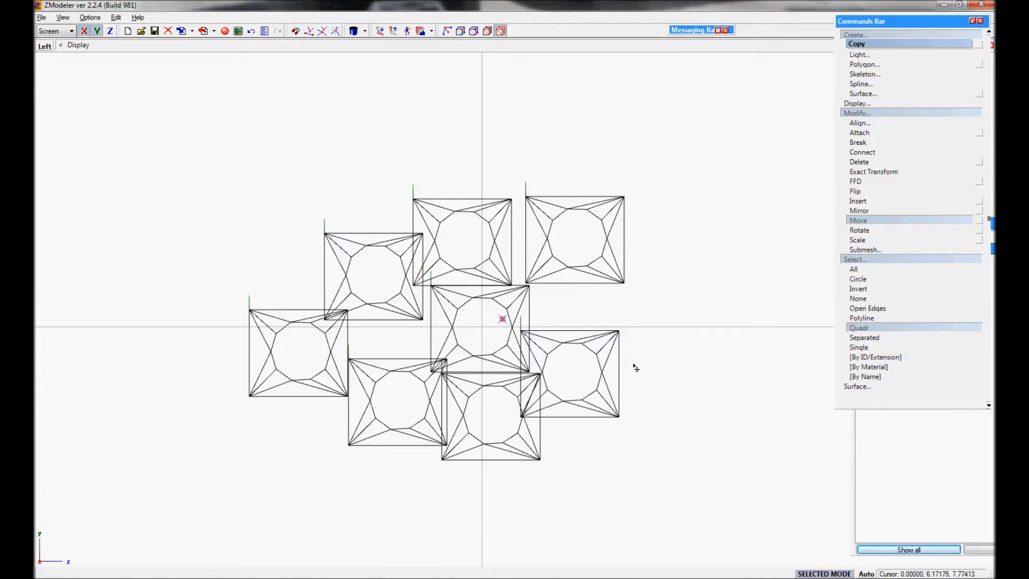
left_click_drag(719, 115, 114, 541)
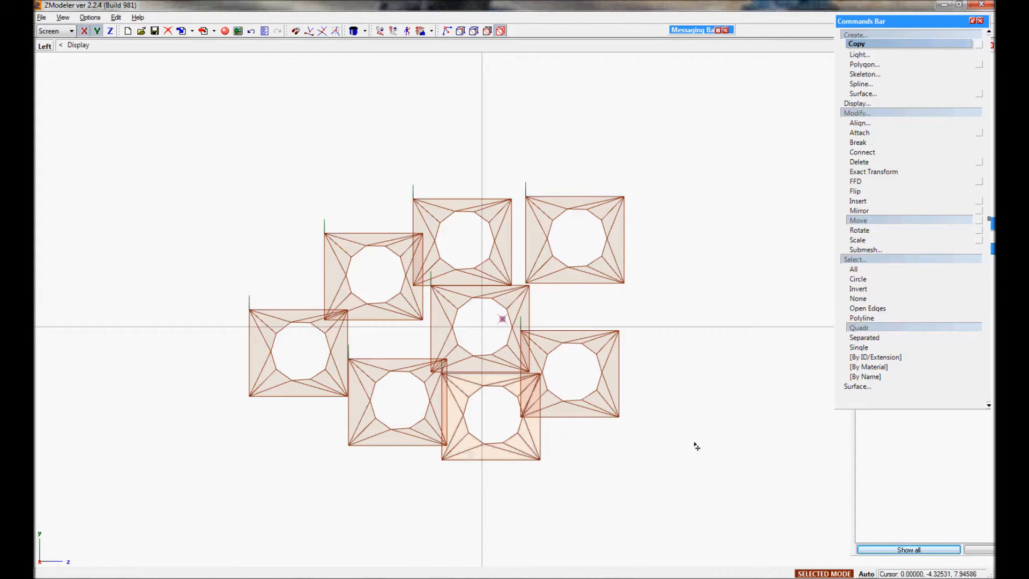
scroll(695, 448, "up", 2)
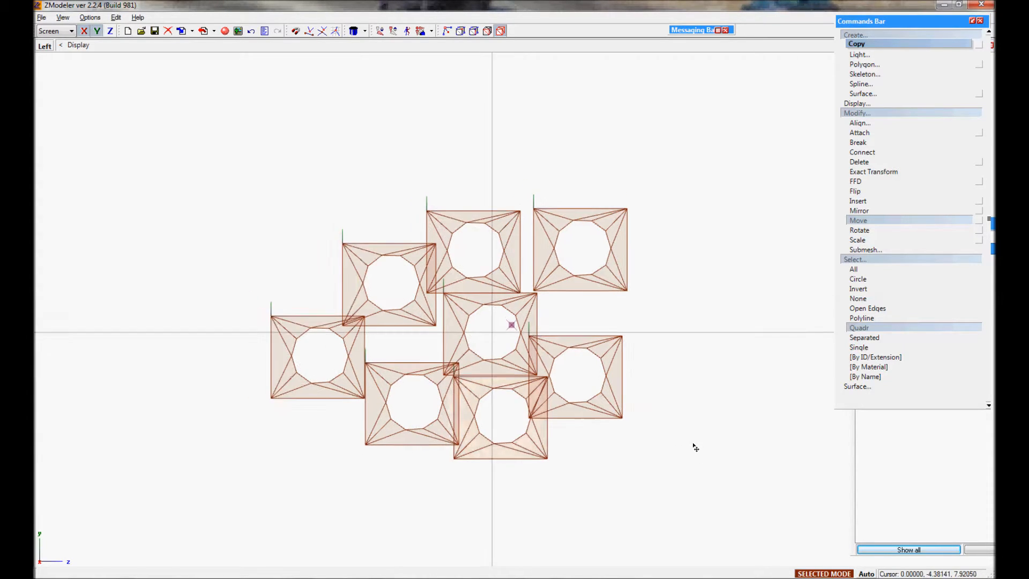
scroll(695, 447, "up", 1)
scroll(396, 229, "up", 1)
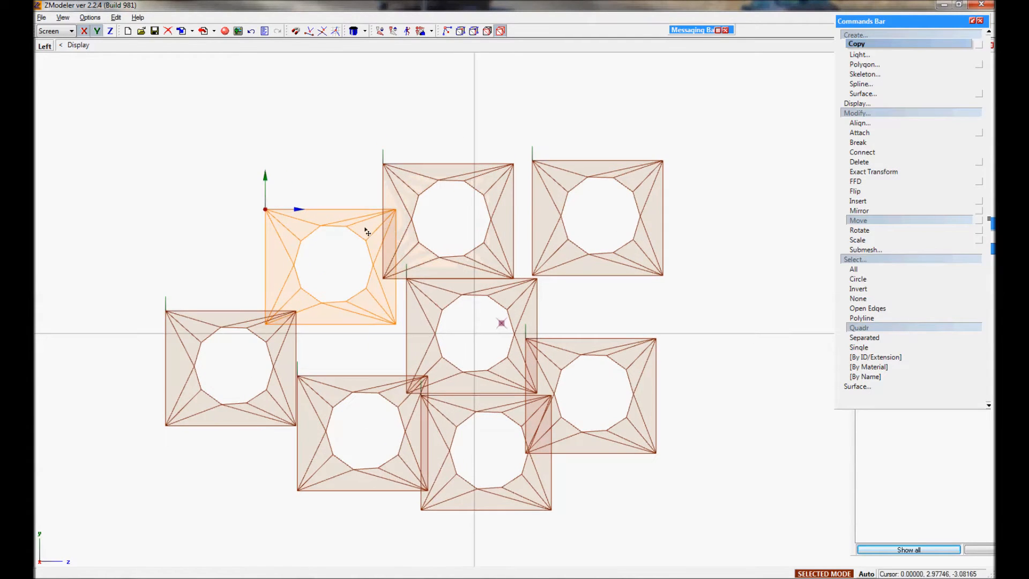
scroll(187, 241, "down", 1)
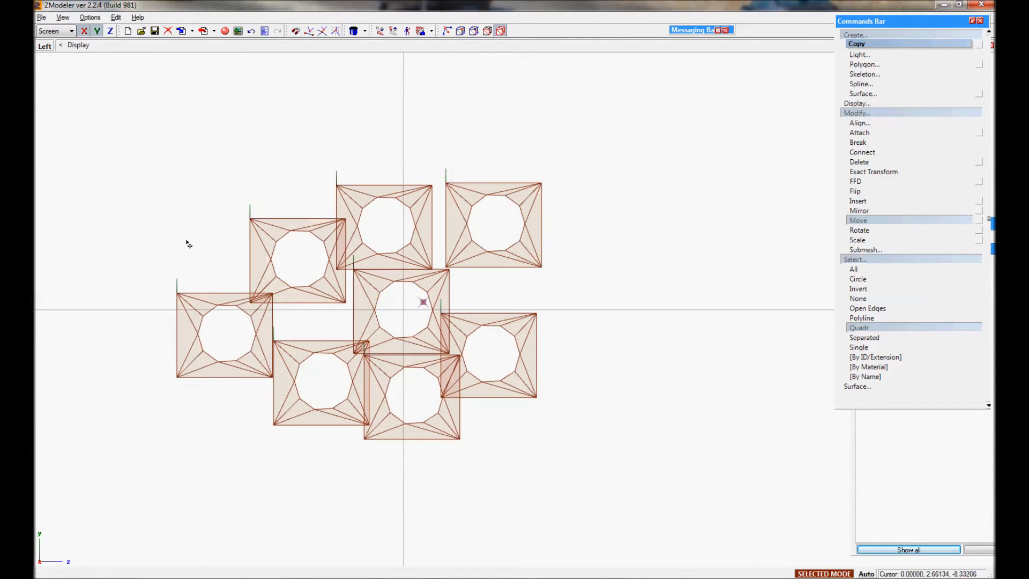
scroll(187, 241, "up", 1)
scroll(163, 280, "up", 1)
scroll(165, 275, "down", 2)
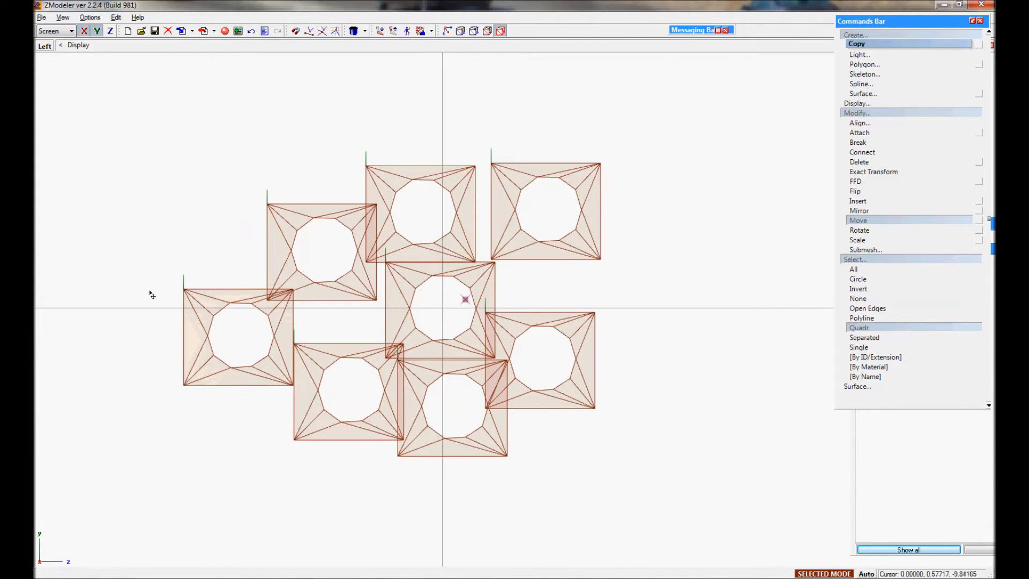
scroll(151, 296, "up", 1)
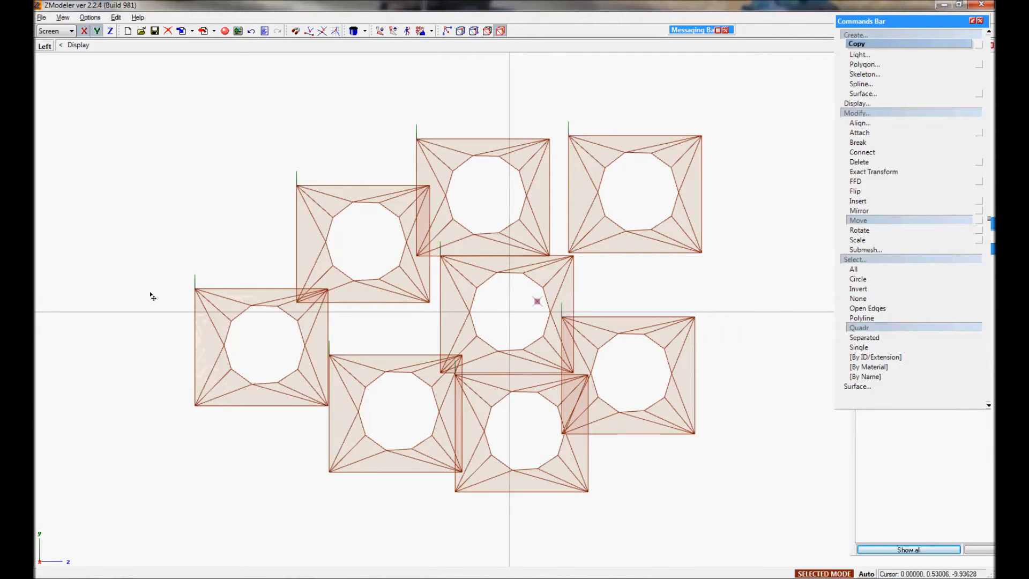
- Show the eight holed panels in all four viewports and orbit the 3D preview of the grille
left_click(163, 327)
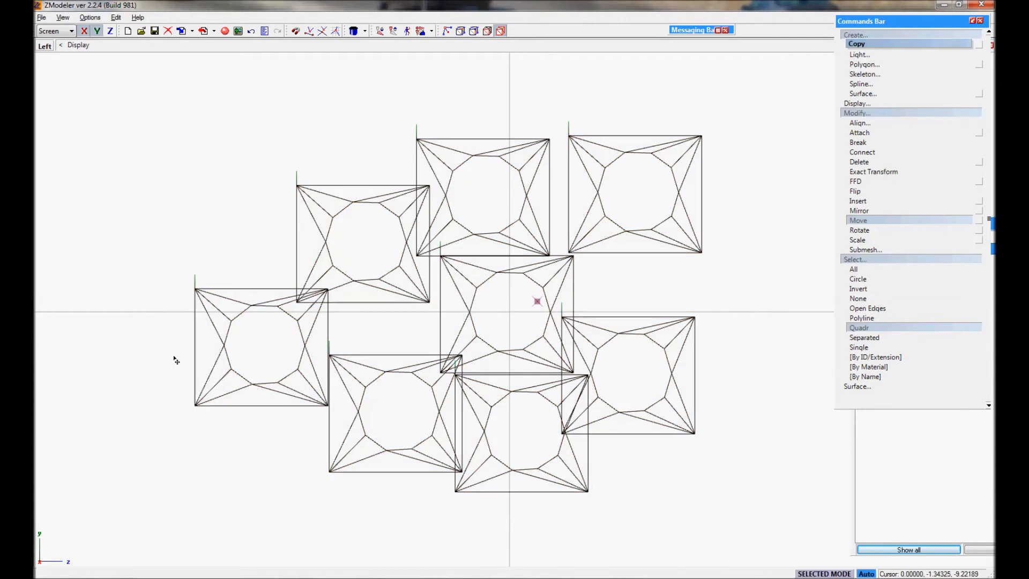
middle_click(175, 362)
middle_click_drag(451, 361, 568, 368)
left_click(568, 368)
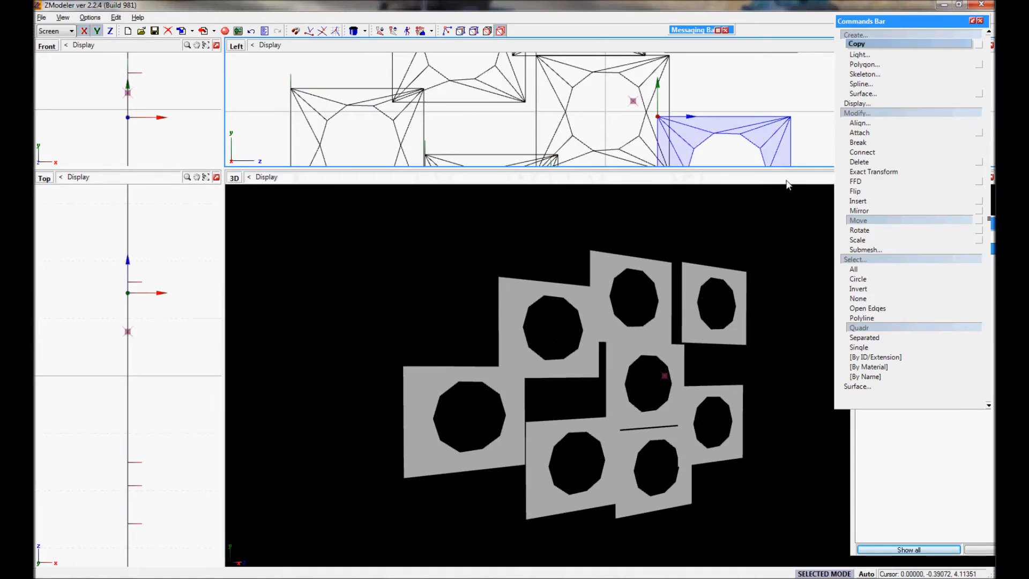